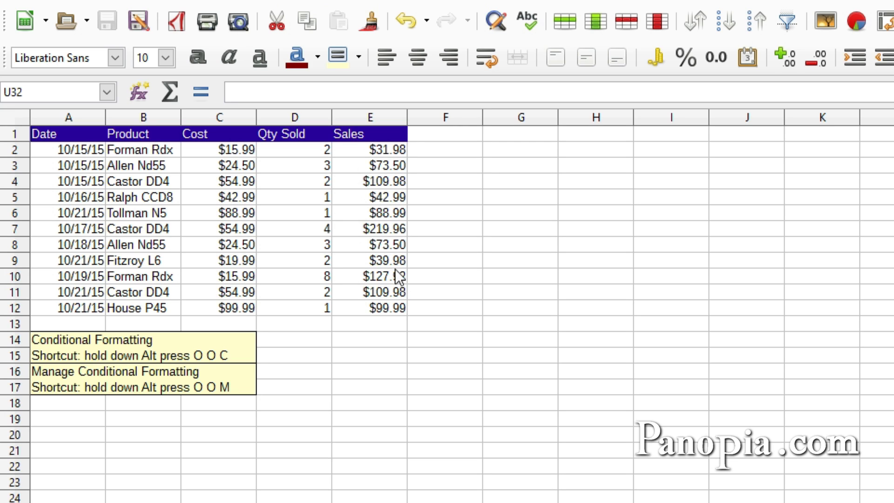
Step: Select the Sales cells E2:E12 and start a new Condition conditional format
drag(370, 152, 378, 307)
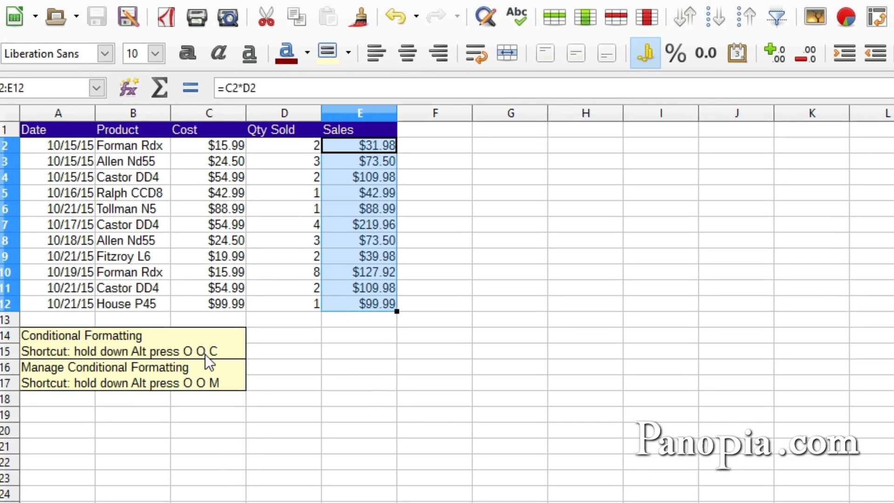
key(alt+o)
key(o)
key(c)
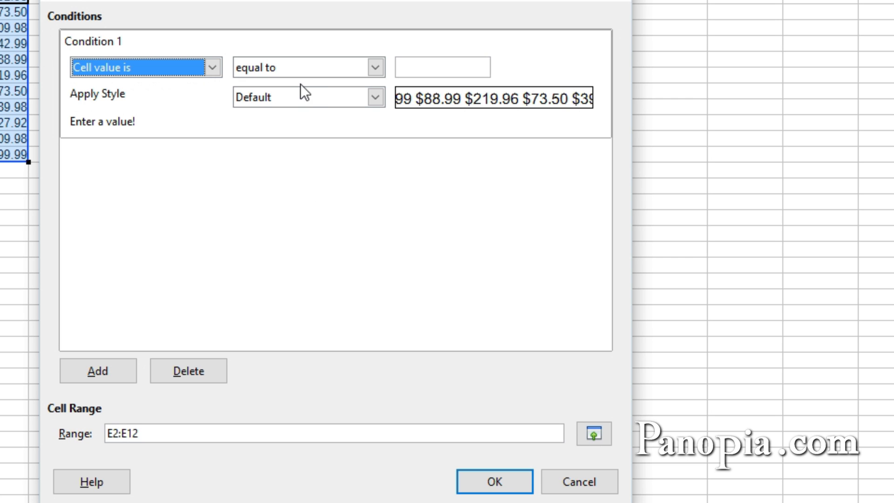
Step: Set the condition to cell value greater than or equal to 100
click(376, 68)
click(353, 144)
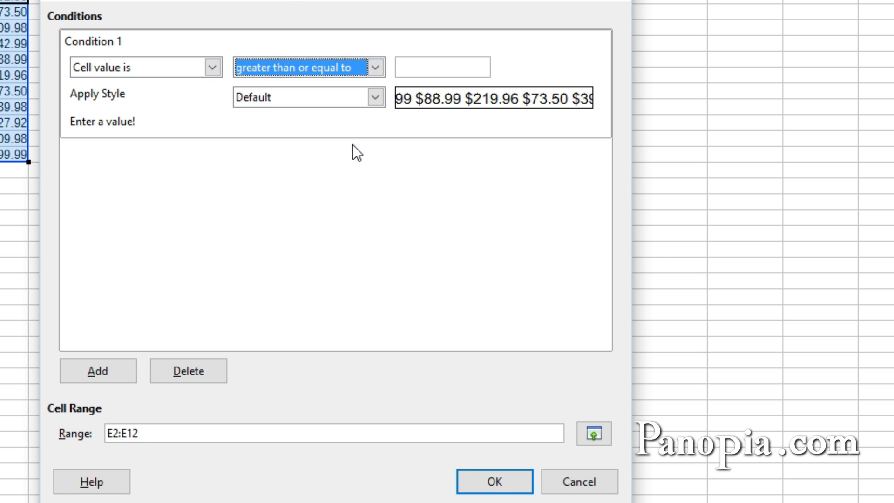
click(424, 68)
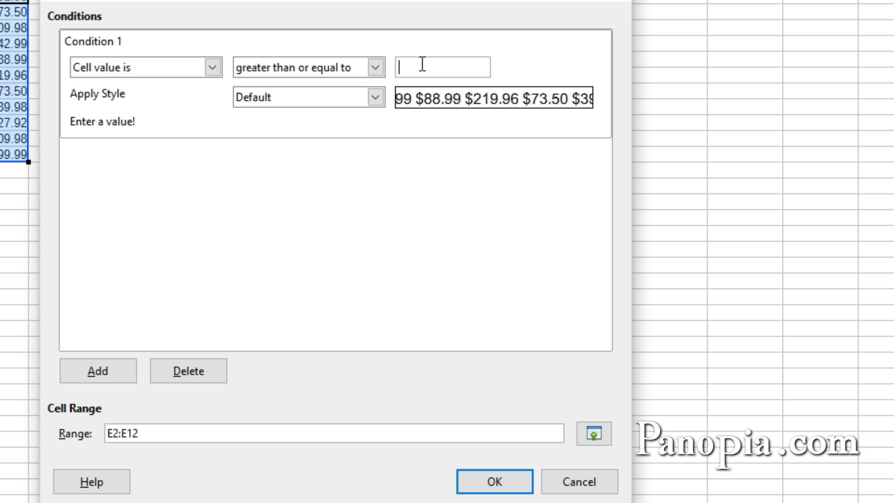
text(100)
click(287, 97)
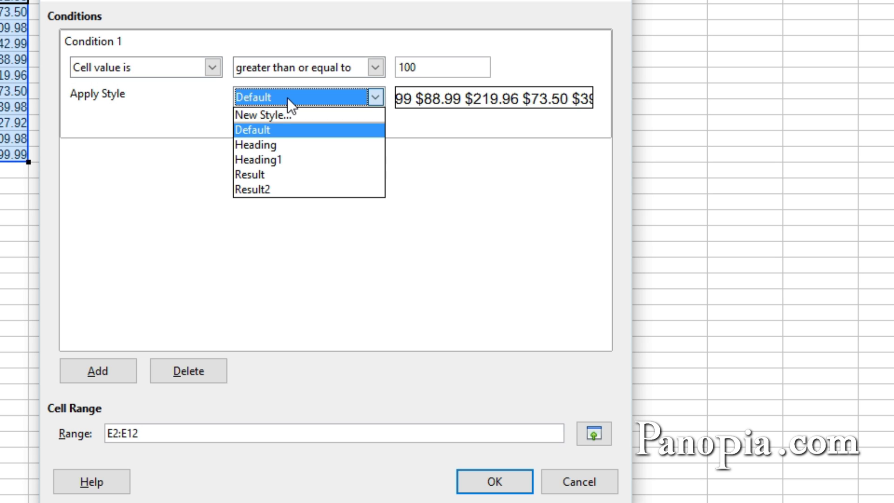
click(286, 97)
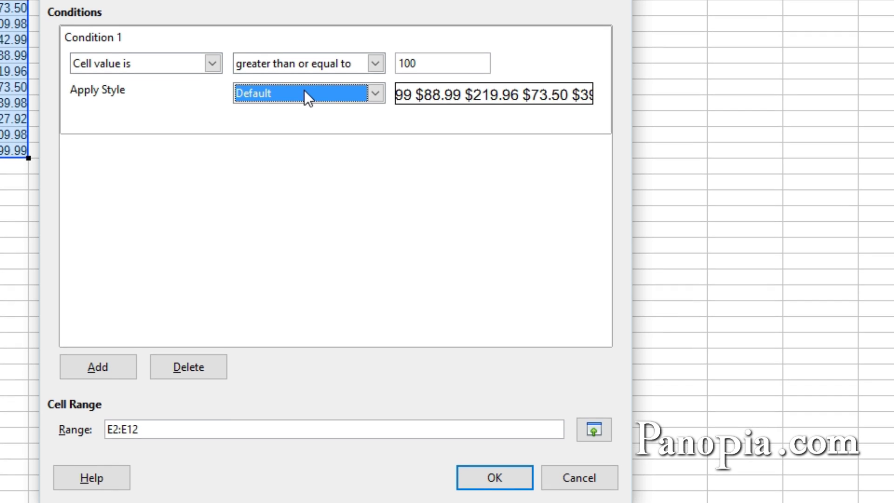
Step: Create a 'Green Background' style with a Light green fill and apply it to Sales cells of 100 or more
key(Up)
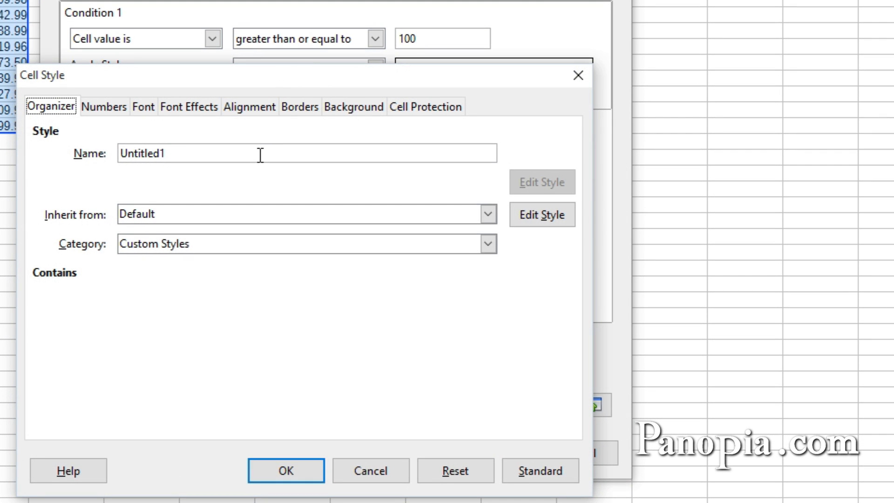
drag(166, 153, 71, 152)
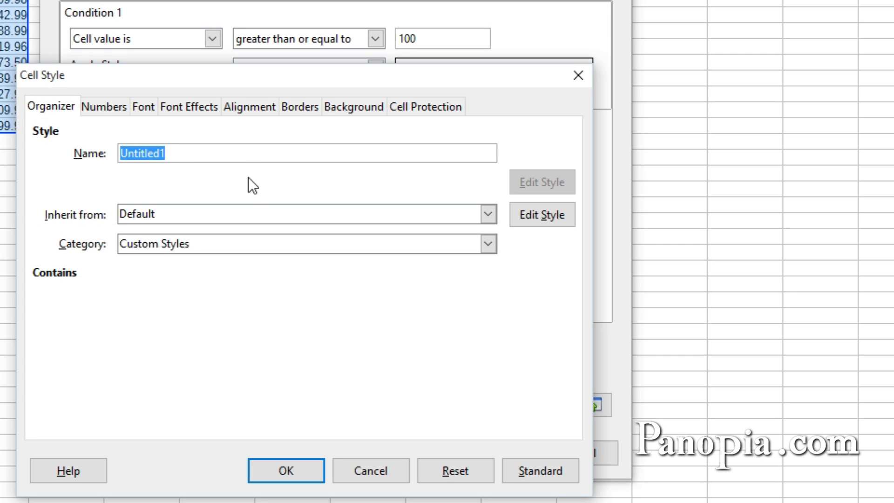
text(Green)
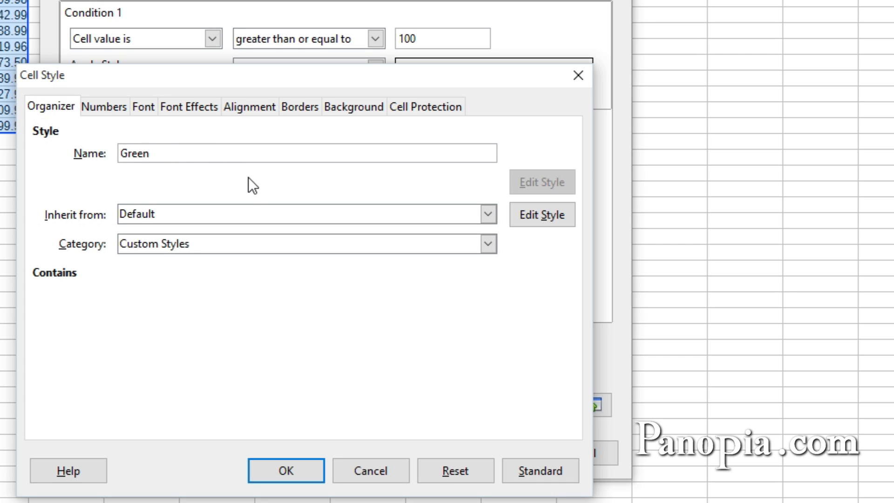
text( Background)
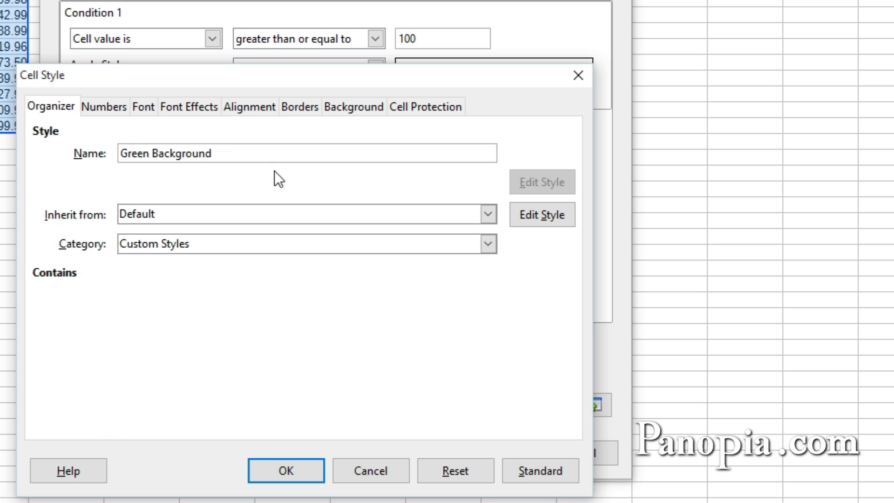
click(353, 108)
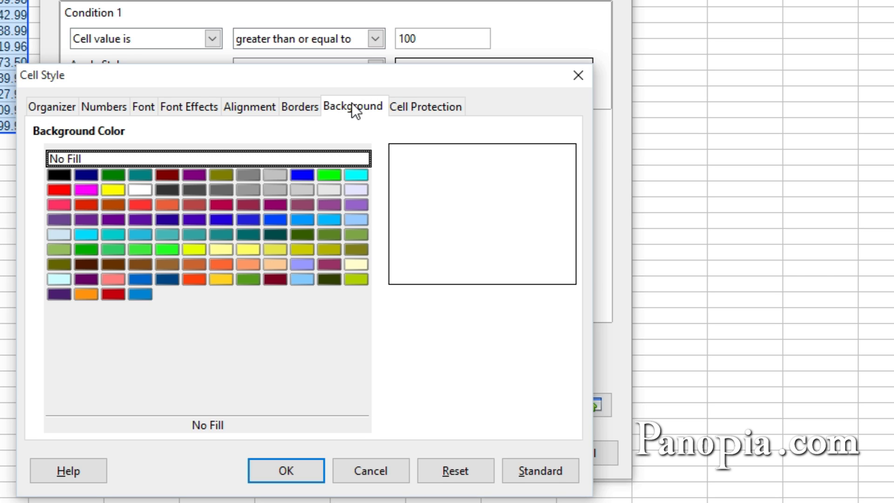
click(328, 176)
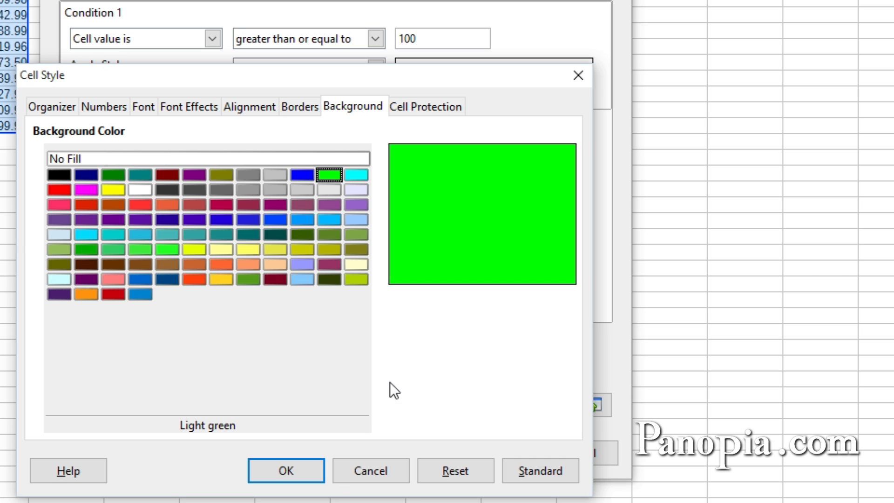
click(278, 471)
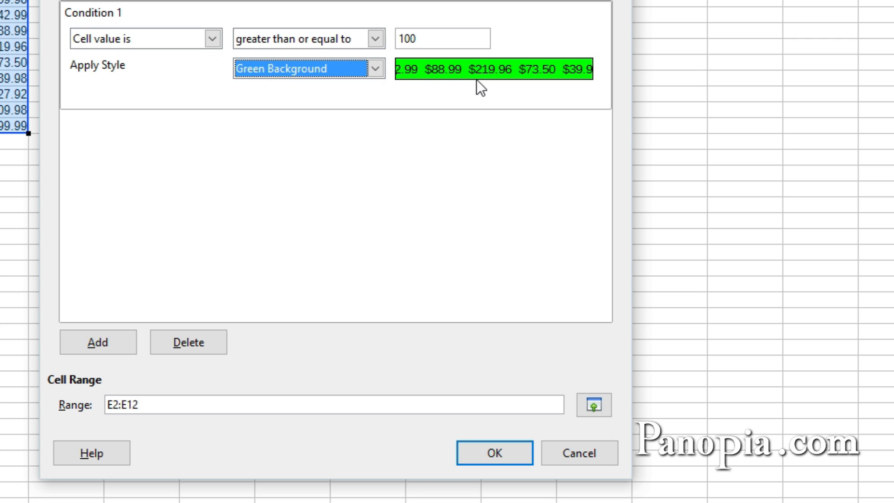
click(492, 455)
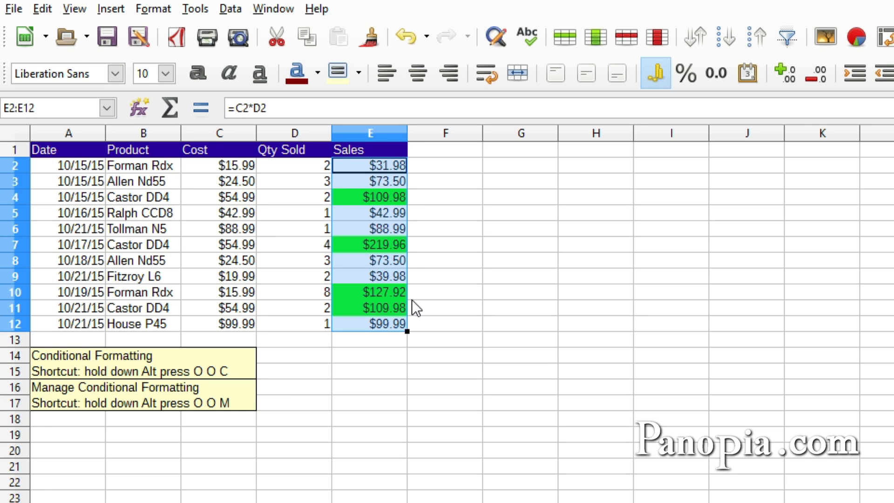
Step: Deselect the Sales range to check the green-shaded cells and browse the Conditional Formatting menu
click(411, 213)
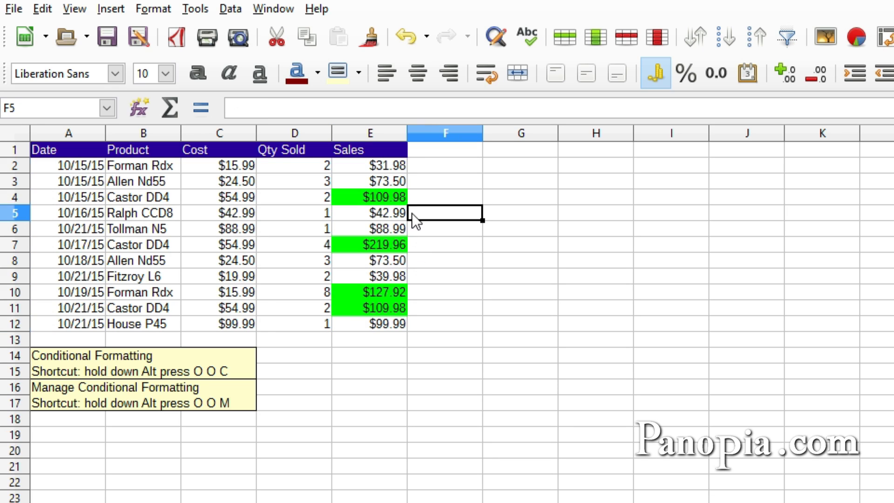
click(367, 213)
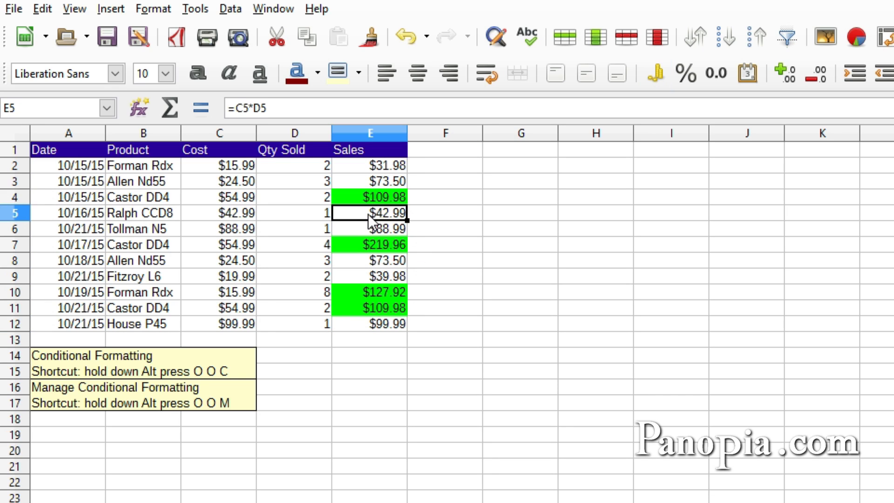
click(352, 403)
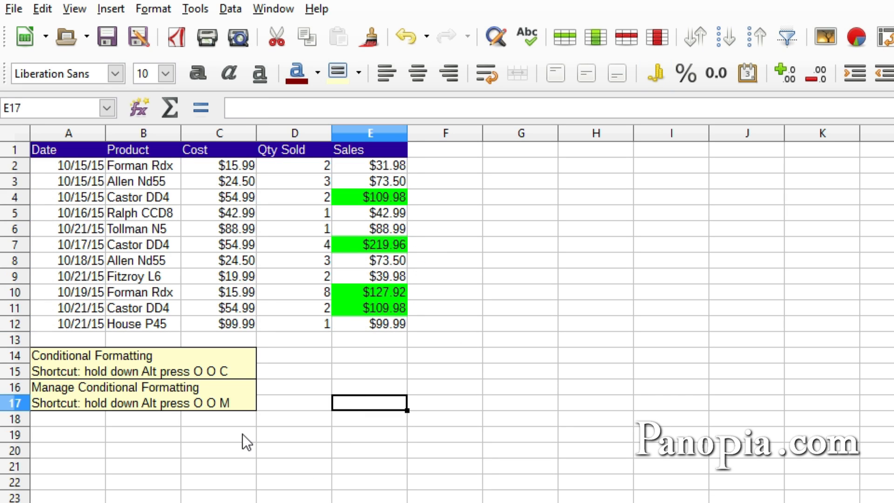
click(153, 9)
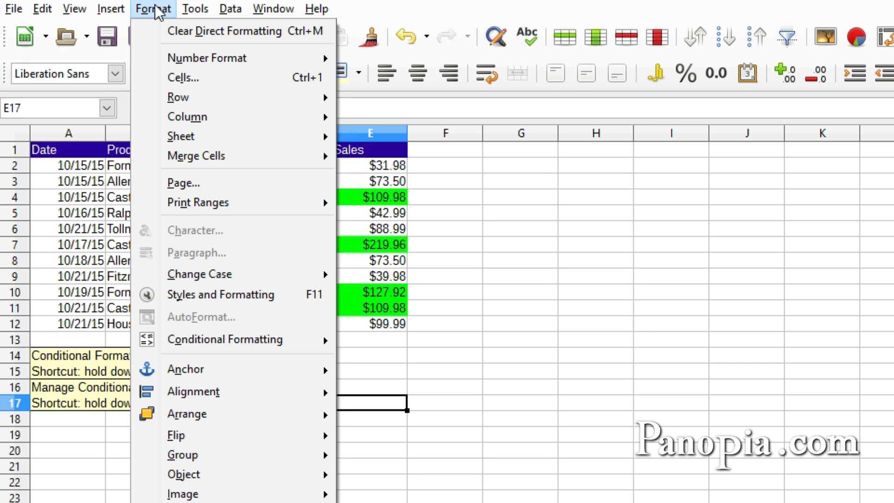
mouse_move(232, 345)
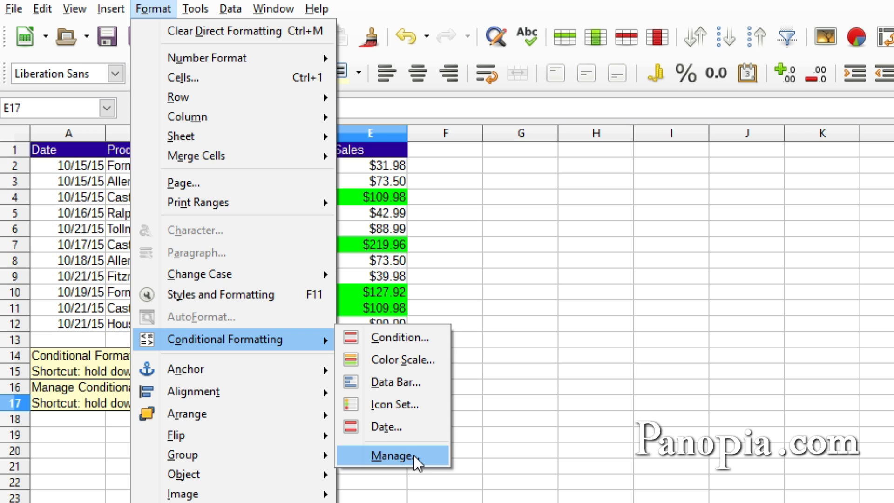
key(Escape)
key(Escape)
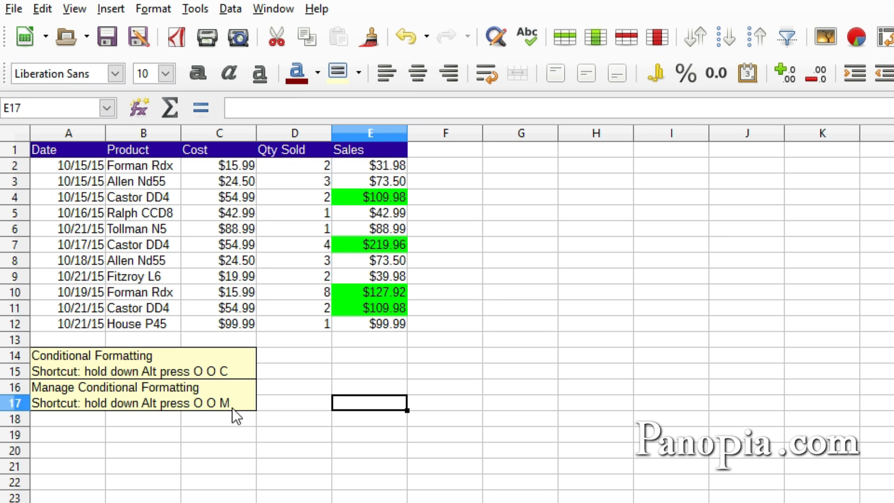
Step: Open the conditional format manager and edit the E2:E12 rule
key(alt+o)
key(alt+o)
key(alt+m)
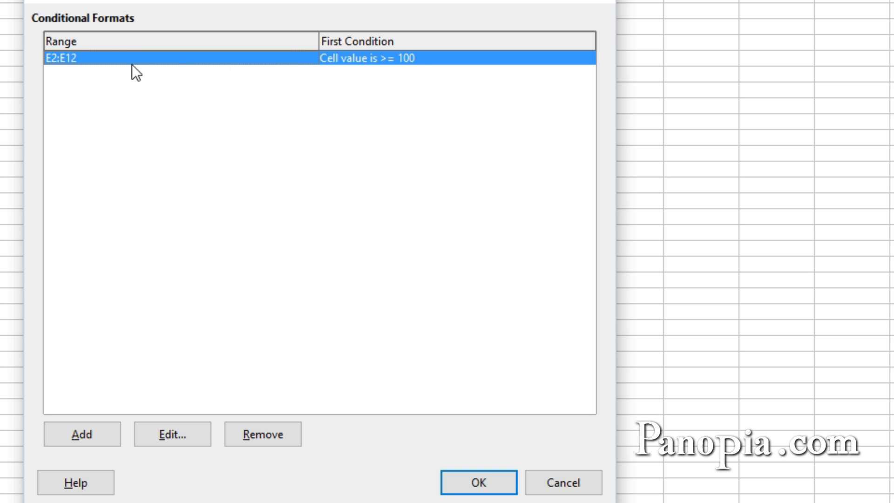
click(176, 427)
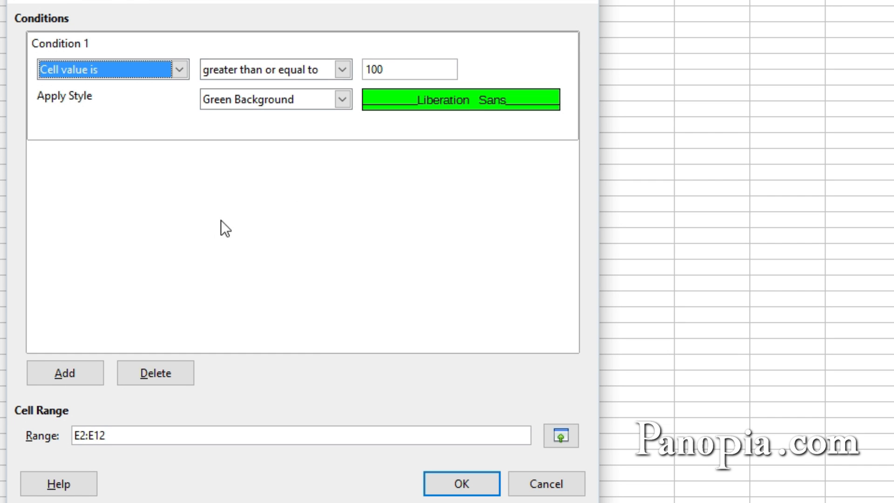
Step: Add a second condition: cell value less than 50
click(85, 375)
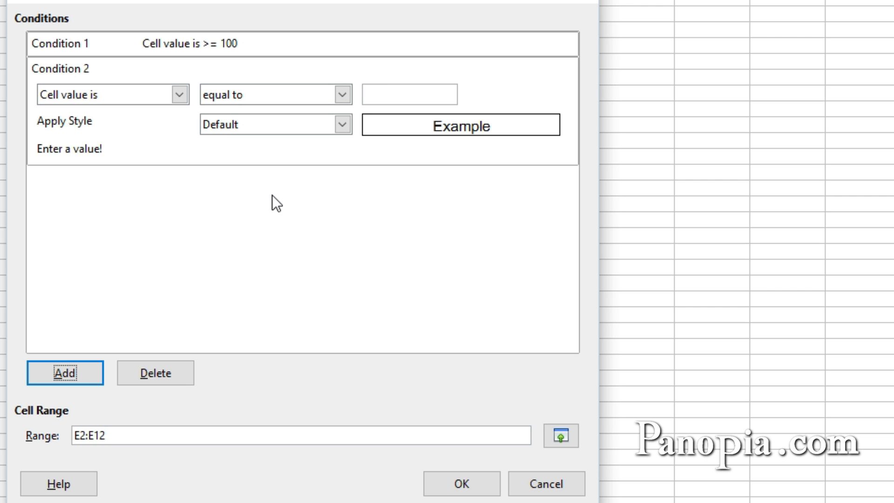
click(347, 91)
click(320, 130)
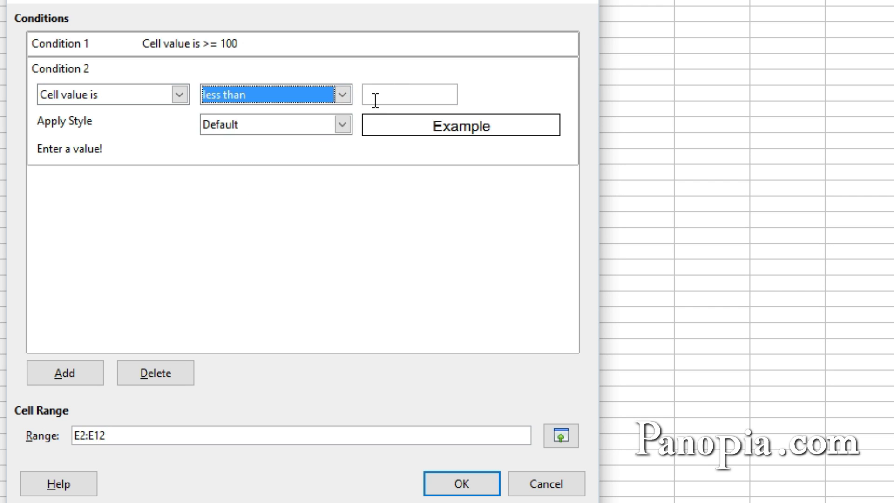
click(381, 95)
text(50)
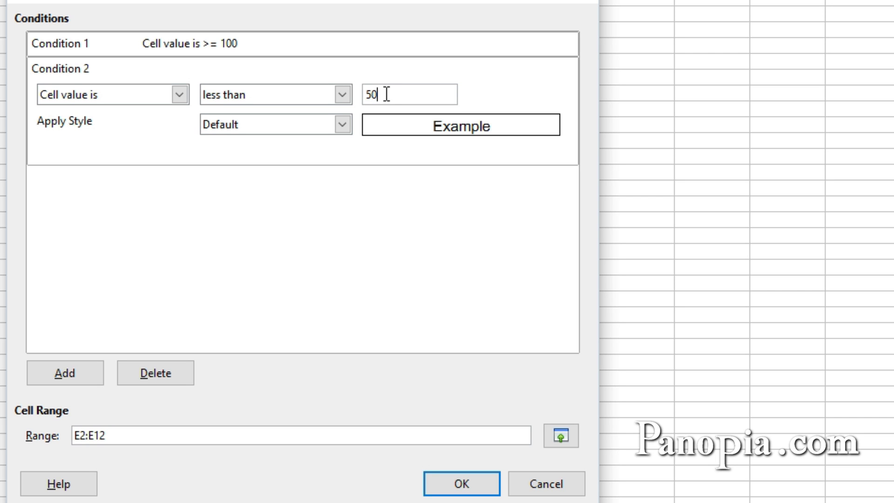
click(286, 120)
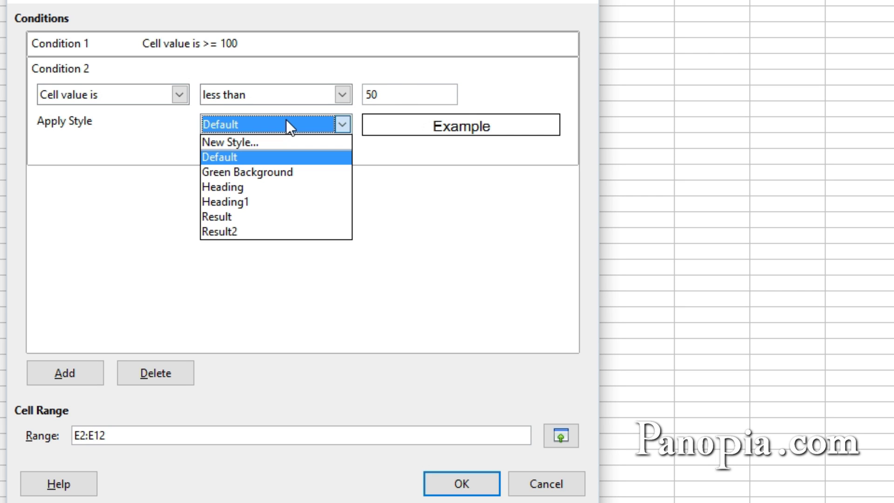
Step: Create a 'Red Background' style with a Light red fill for values below 50, confirming both dialogs
click(285, 119)
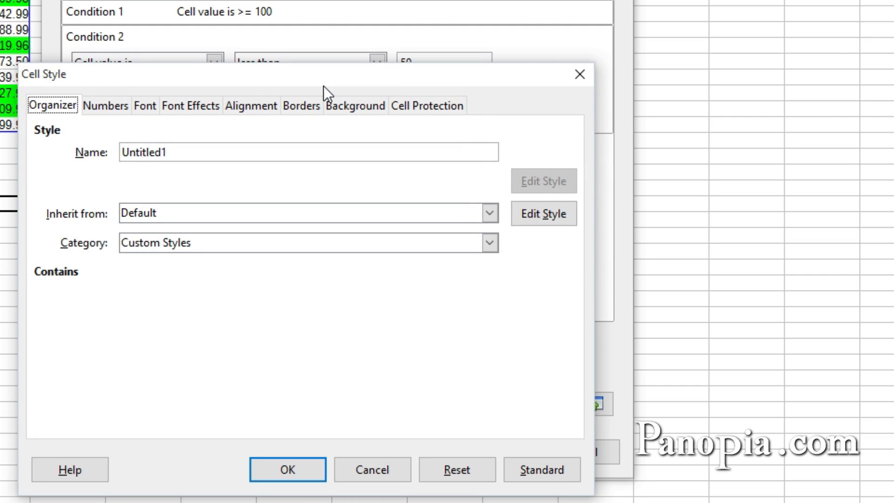
drag(216, 151, 97, 159)
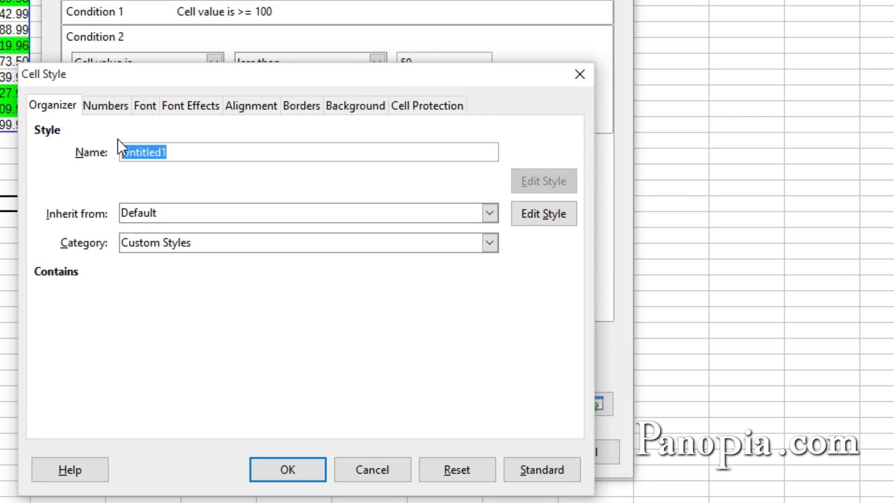
text(s)
text(ed Backgrou)
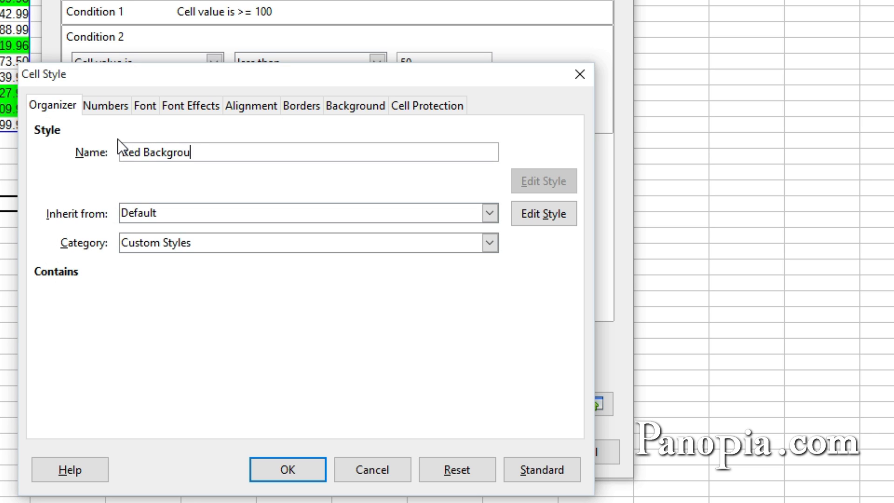
text(nd)
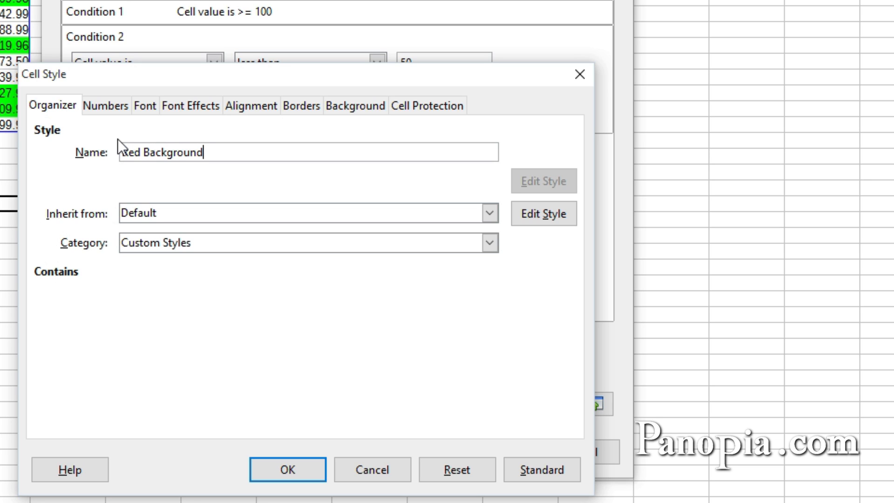
click(343, 99)
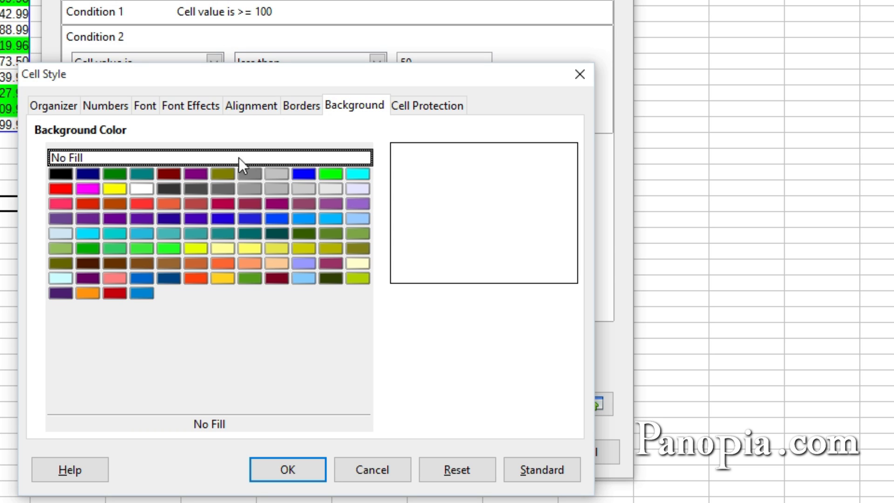
click(61, 187)
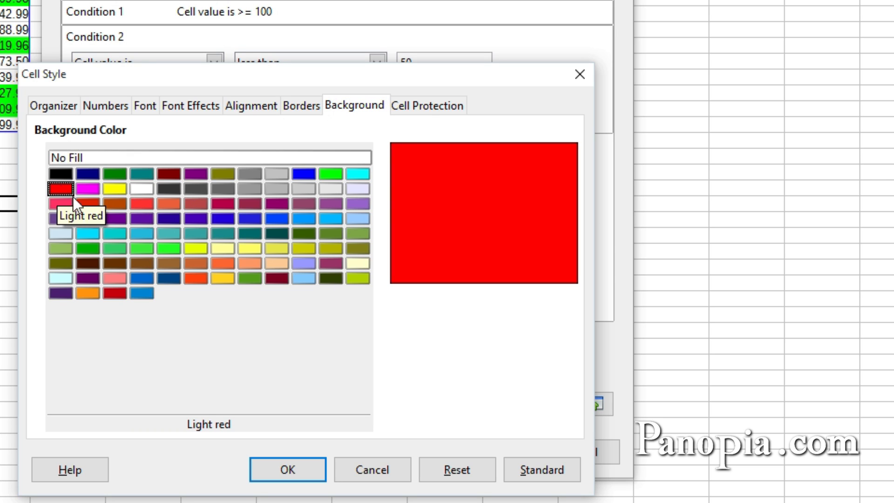
click(283, 467)
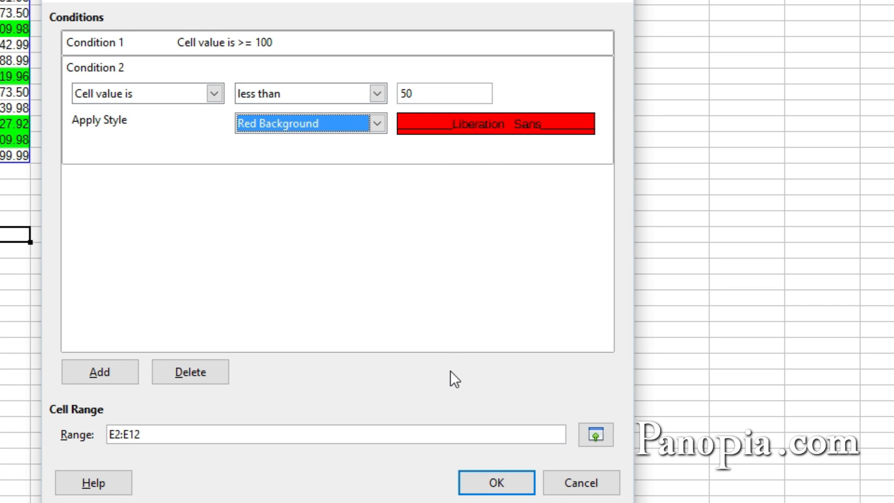
click(496, 484)
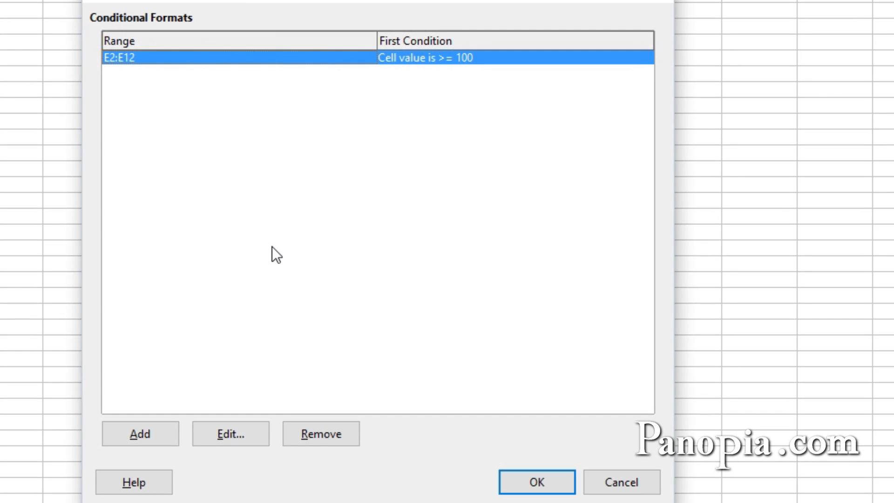
click(535, 481)
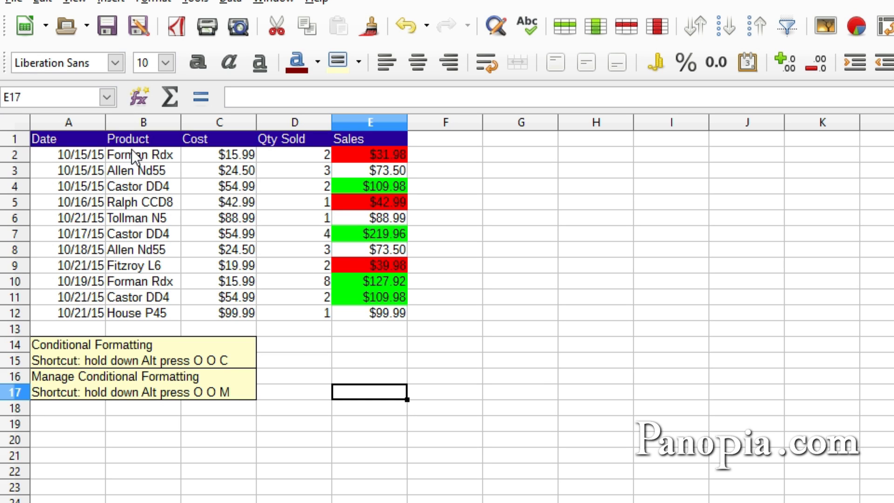
Step: Select the product names B2:B12 and start a new Condition conditional format
drag(132, 158, 143, 309)
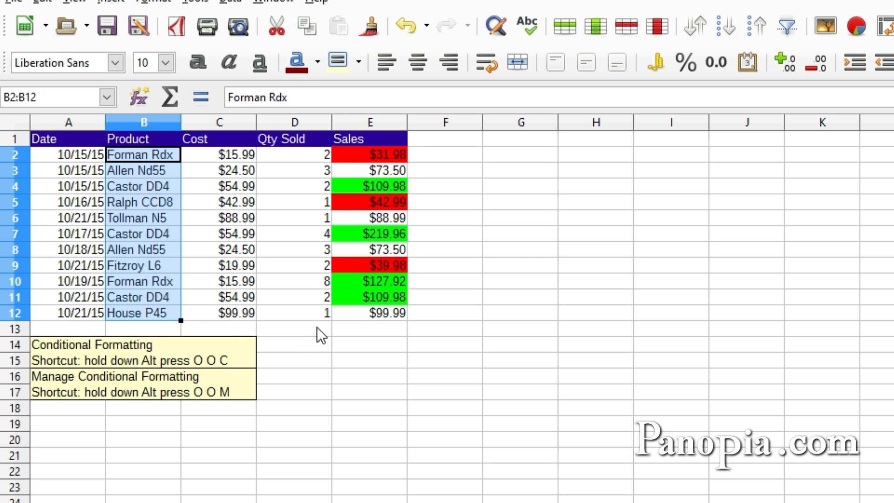
key(alt+o)
mouse_move(319, 330)
click(386, 328)
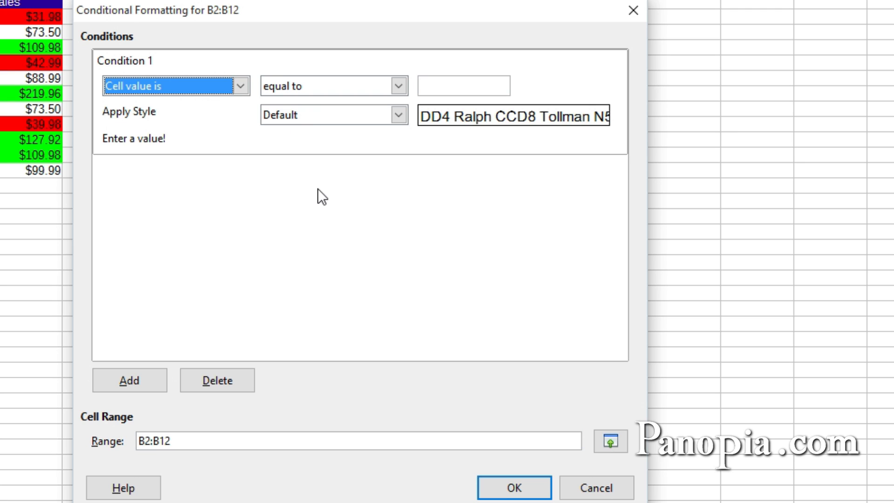
Step: Set the rule to Contains "Allen"
click(399, 86)
drag(401, 111, 400, 184)
click(376, 190)
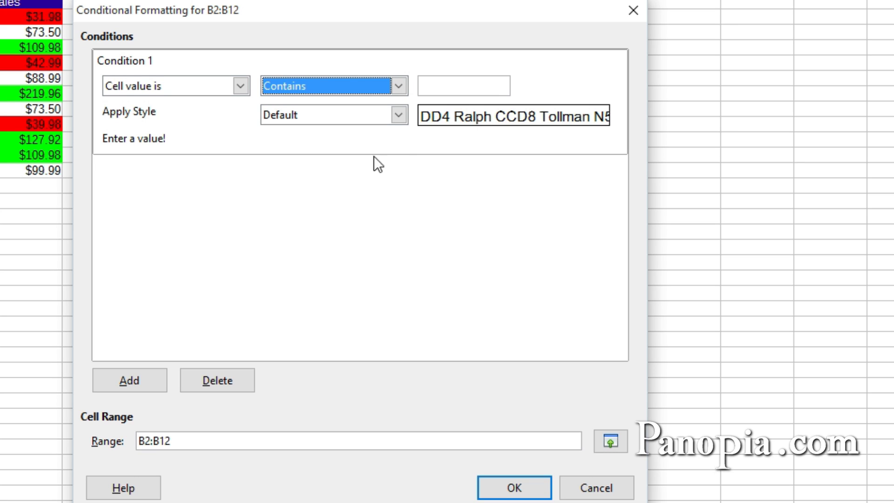
click(455, 85)
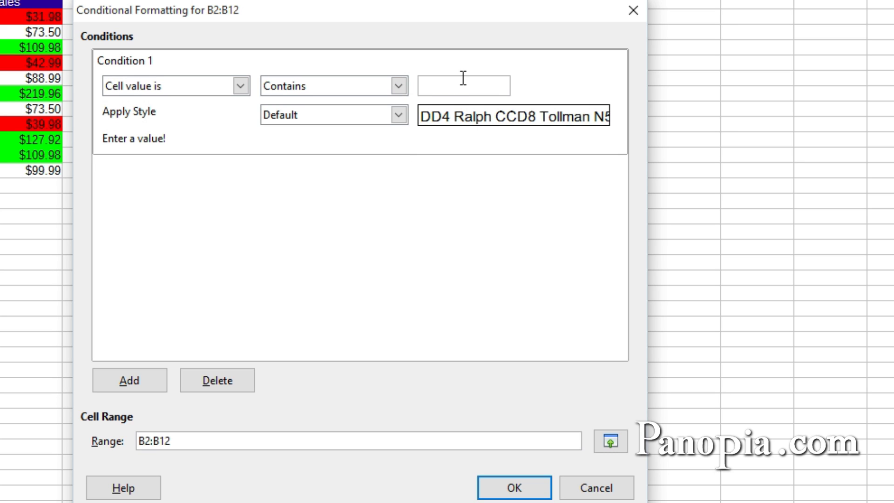
text(")
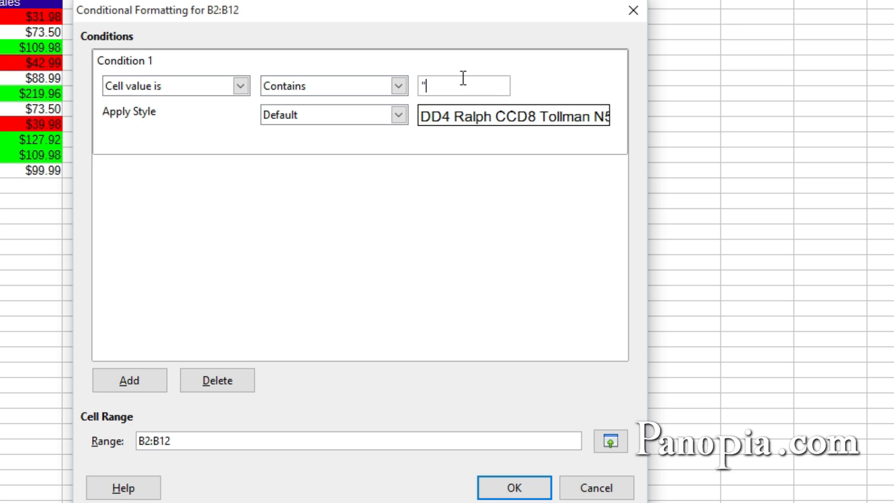
text(Allen)
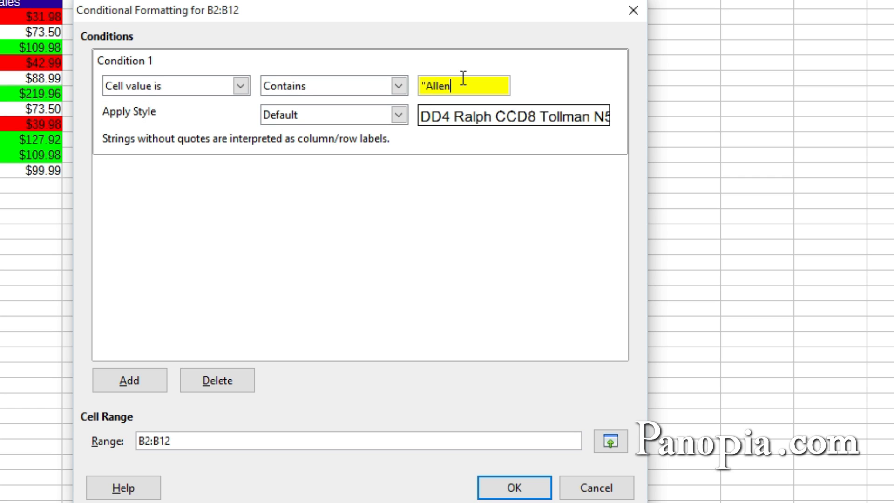
text(")
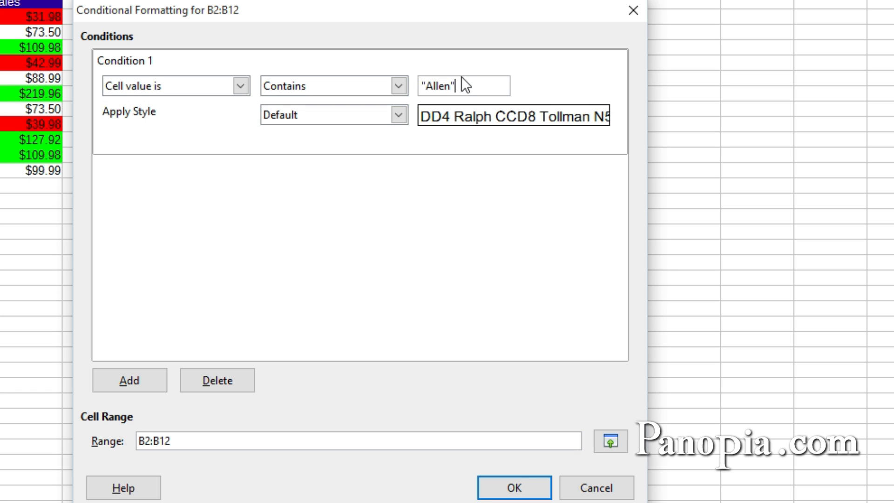
key(BackSpace)
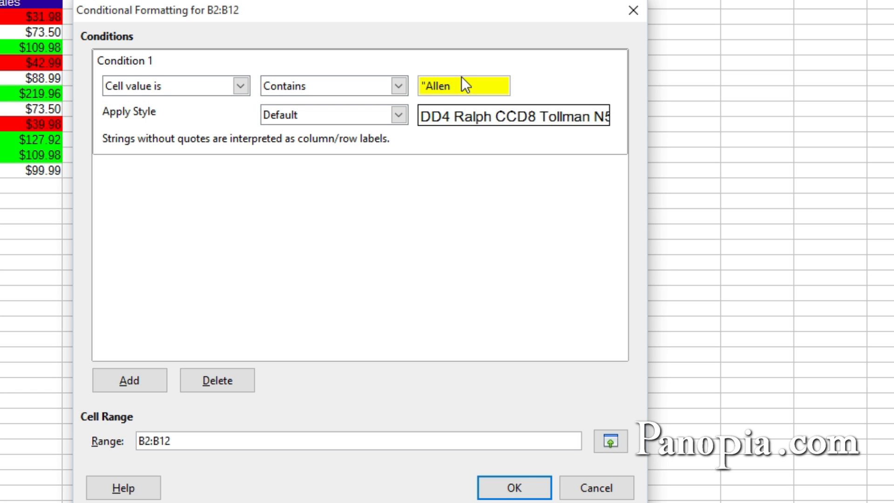
text(")
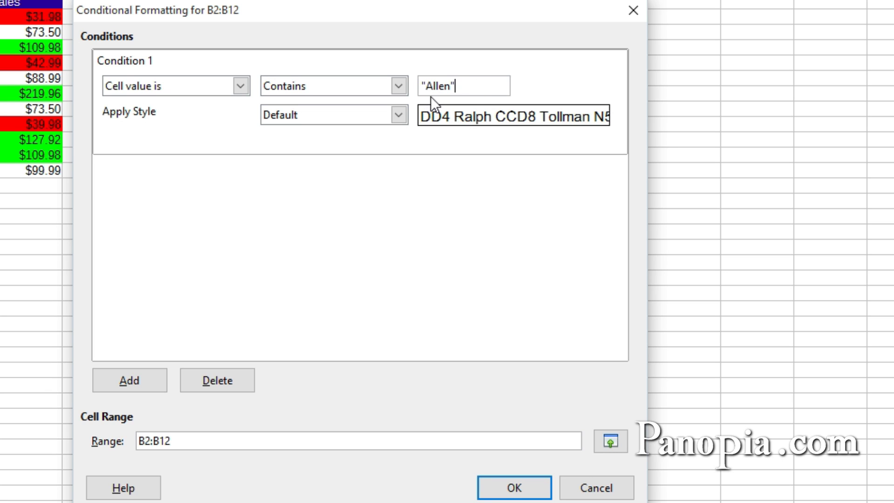
Step: Apply the Green Background style to the Allen rule and confirm it
click(398, 115)
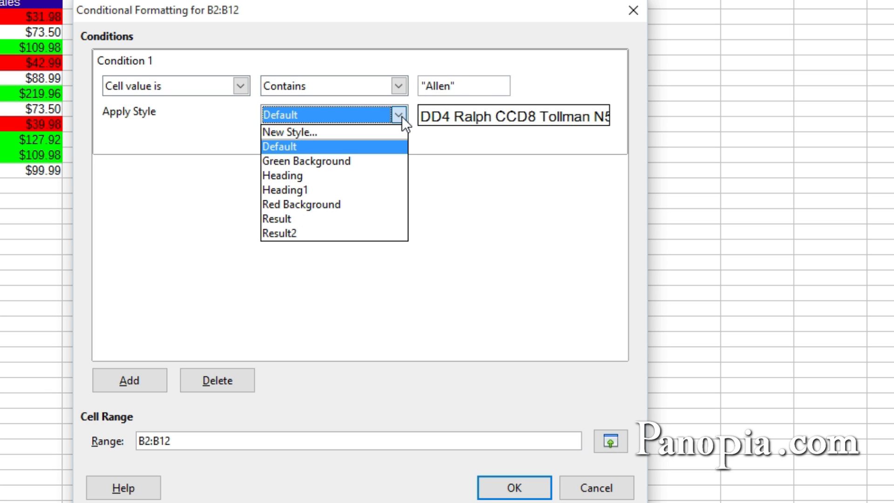
click(337, 161)
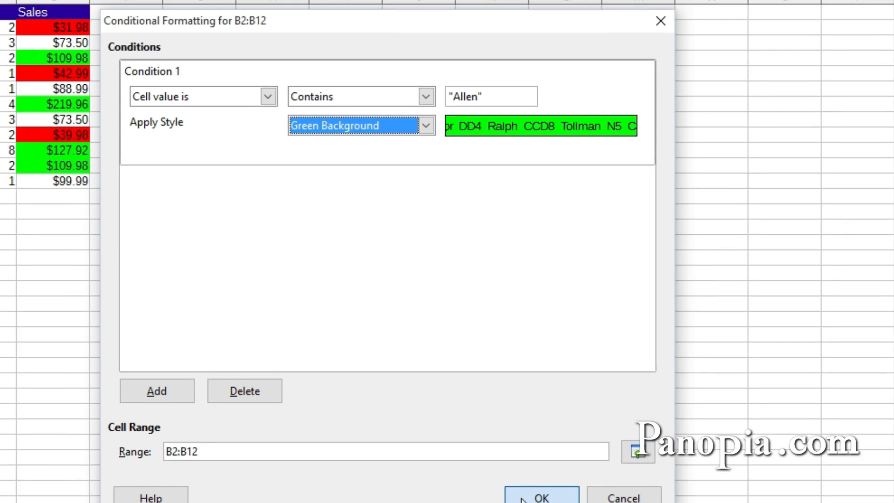
click(513, 487)
click(214, 253)
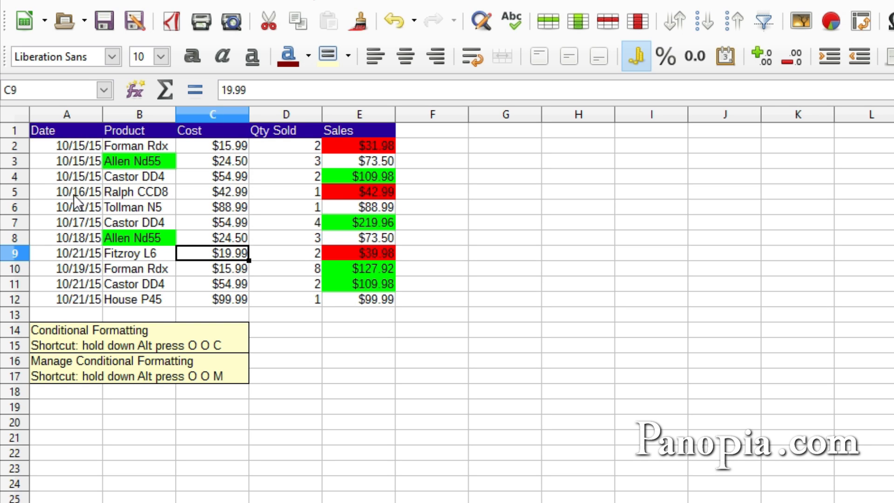
Step: Create a date condition for A2:A12 matching dates that fall Yesterday
drag(70, 147, 70, 294)
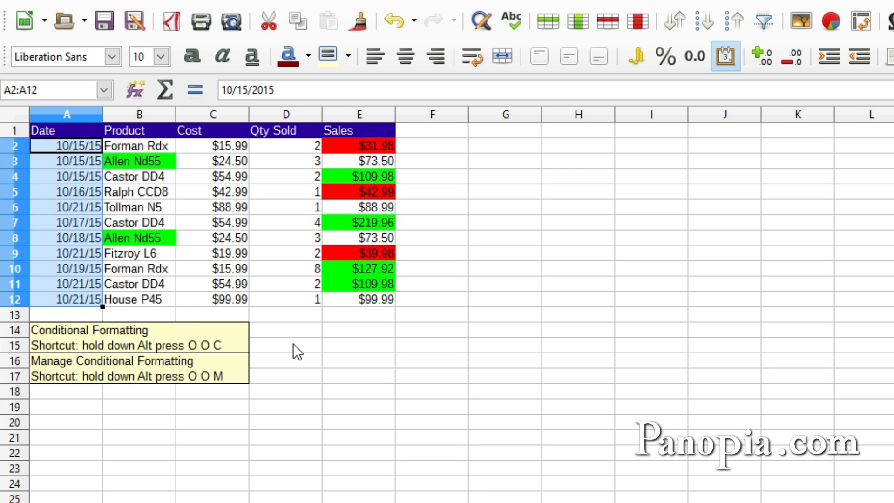
key(alt+o)
key(alt+o)
key(alt+c)
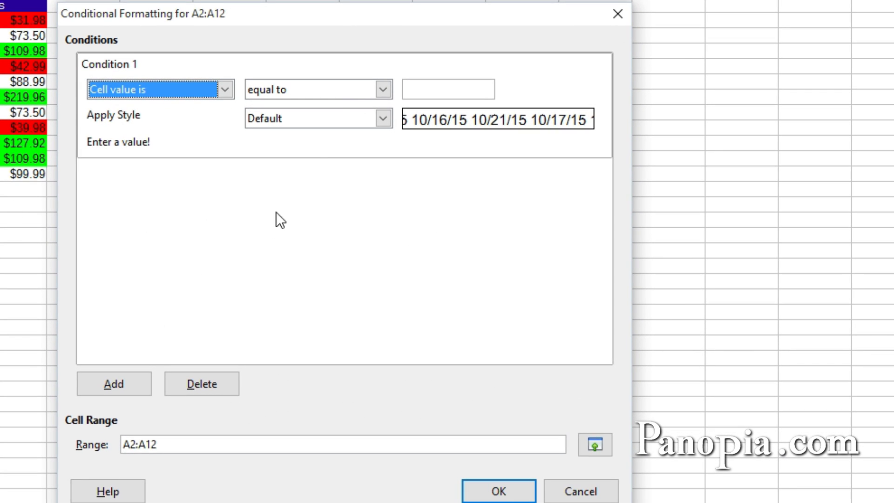
click(225, 89)
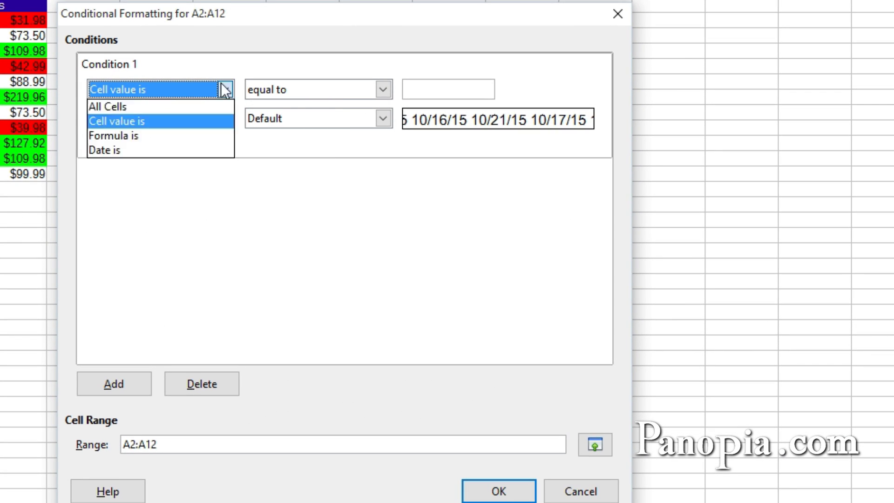
click(199, 149)
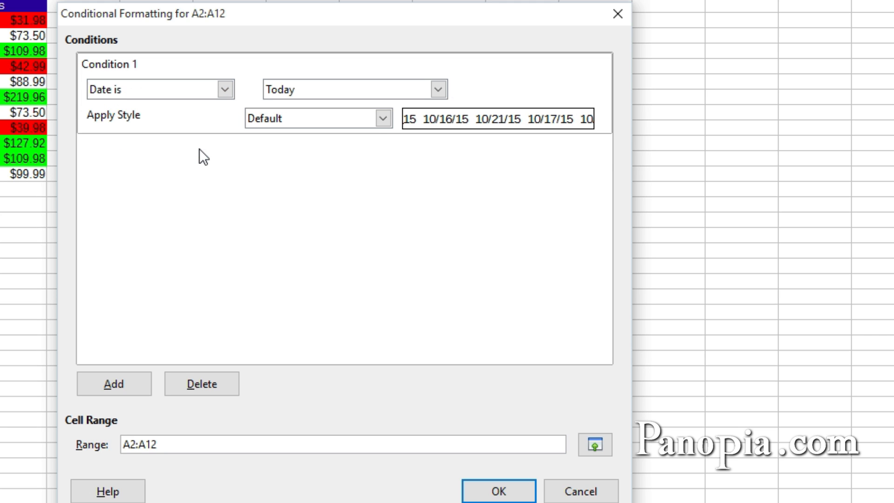
click(439, 88)
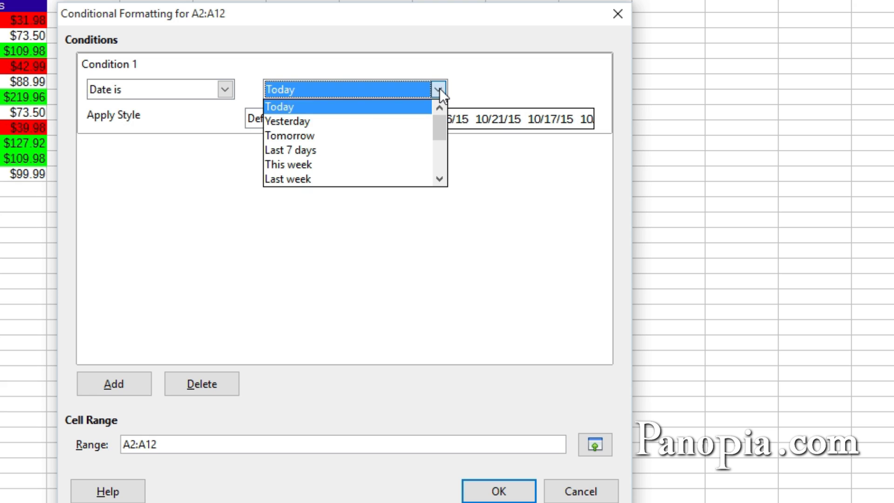
click(411, 122)
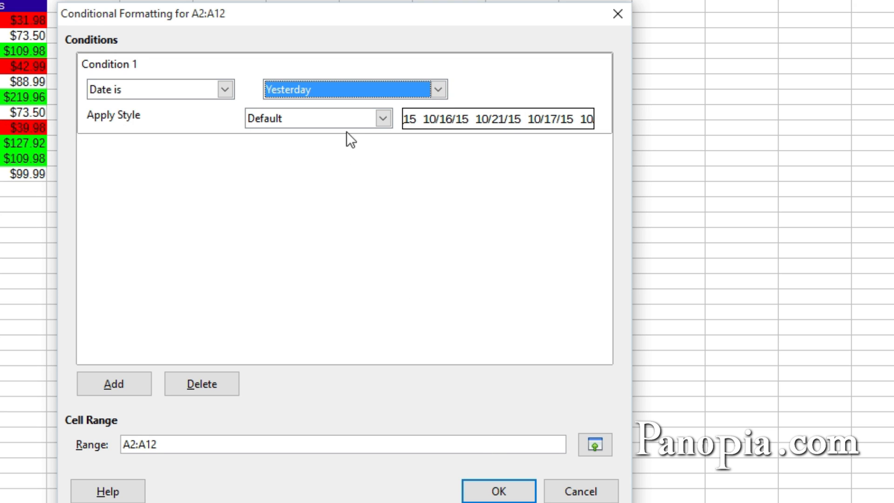
Step: Apply the Green Background style to the yesterday date rule and confirm it
click(386, 119)
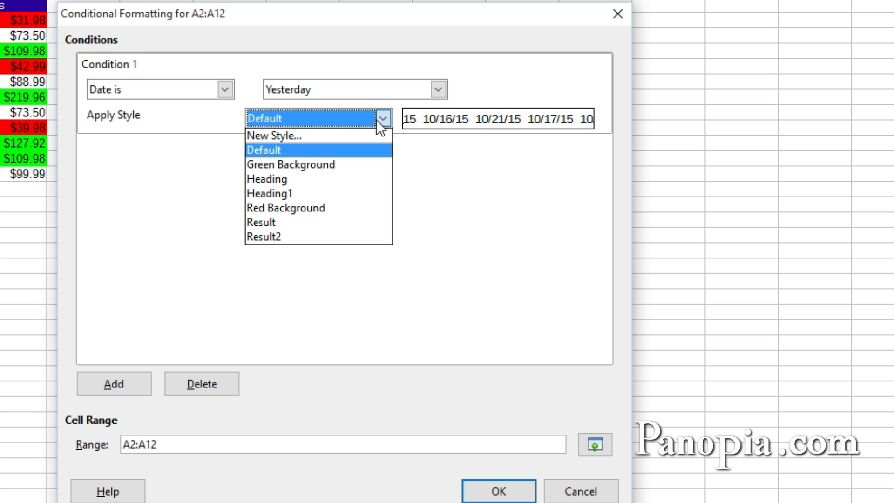
click(353, 166)
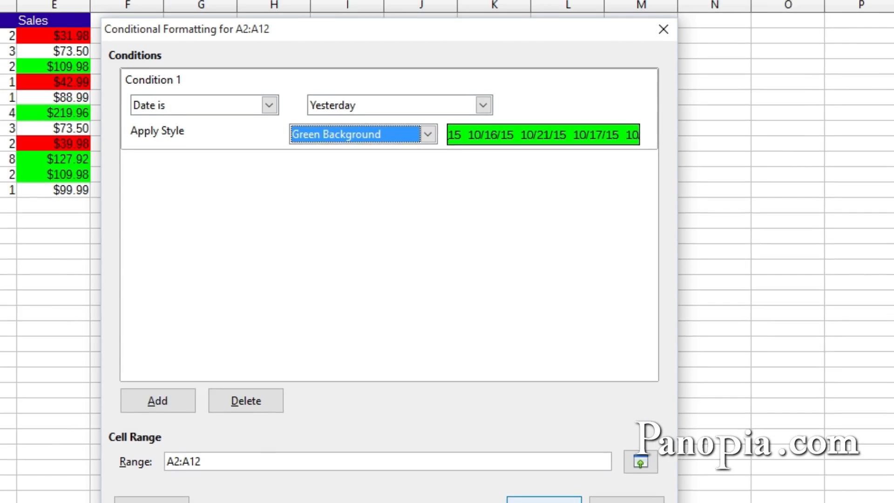
click(498, 490)
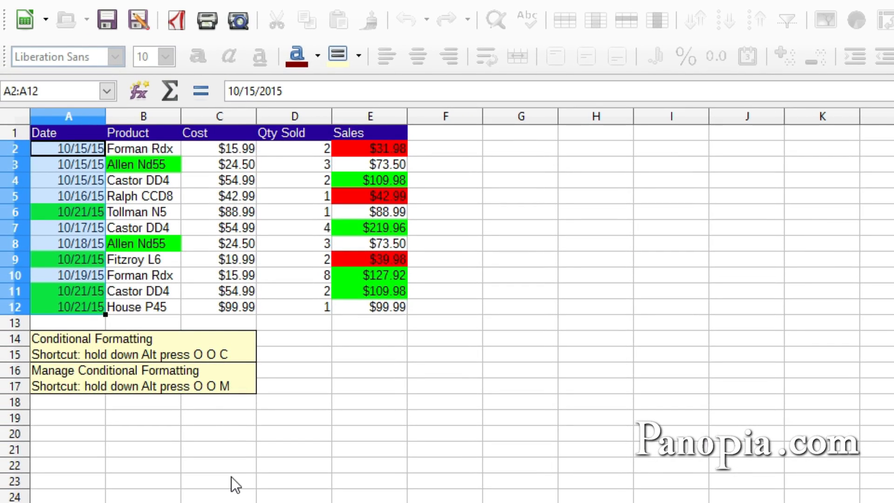
click(193, 418)
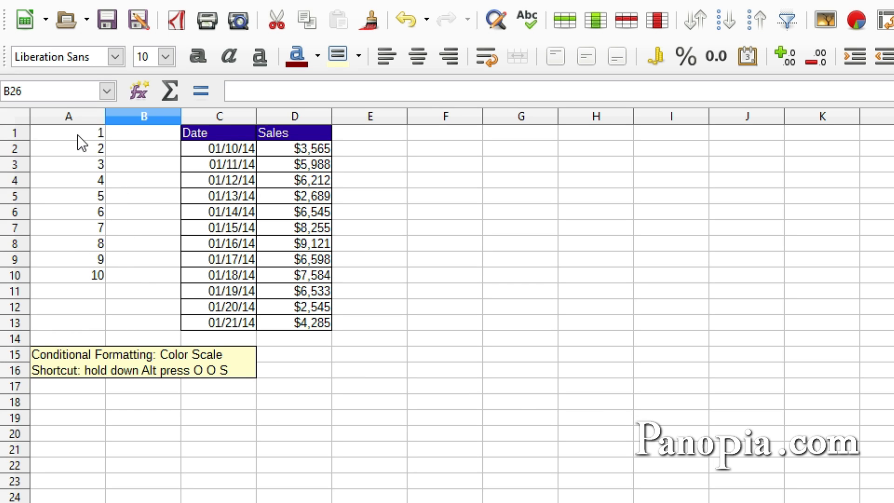
Step: Apply the default three-colour scale to the numbers 1–10 in A1:A10
drag(78, 135, 65, 276)
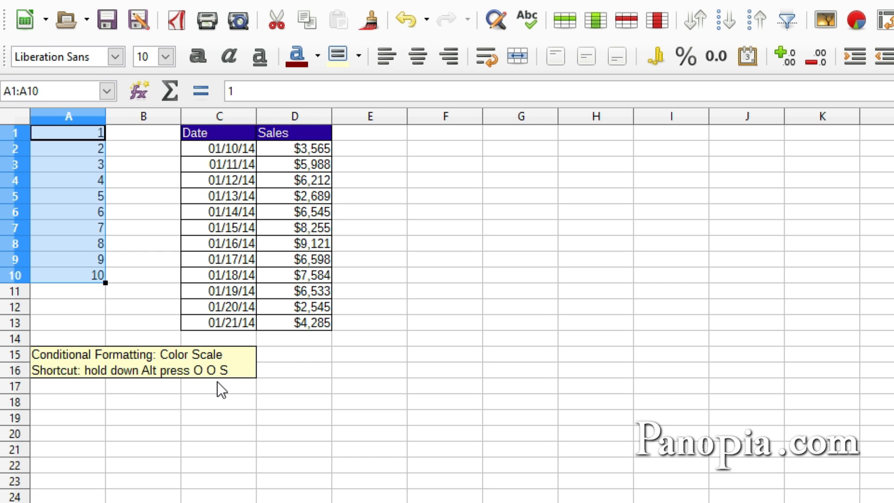
key(alt+o)
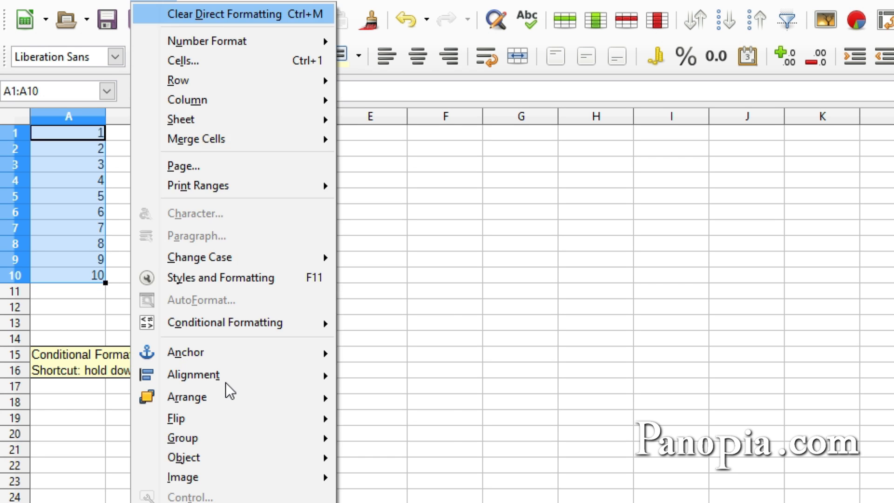
key(alt+o)
key(alt+s)
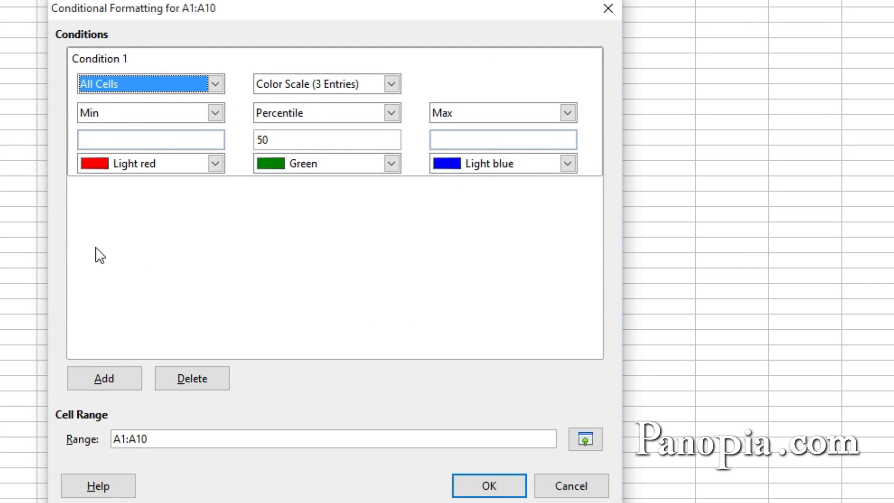
click(387, 85)
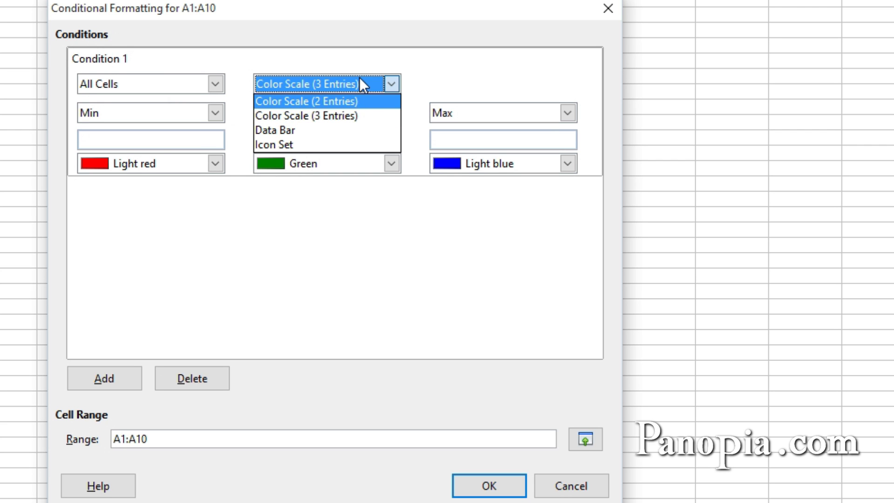
click(365, 78)
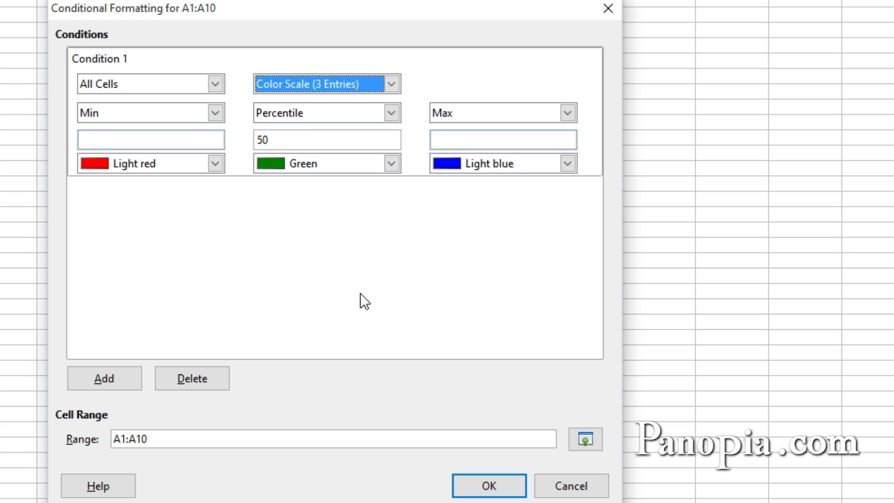
click(489, 490)
click(121, 214)
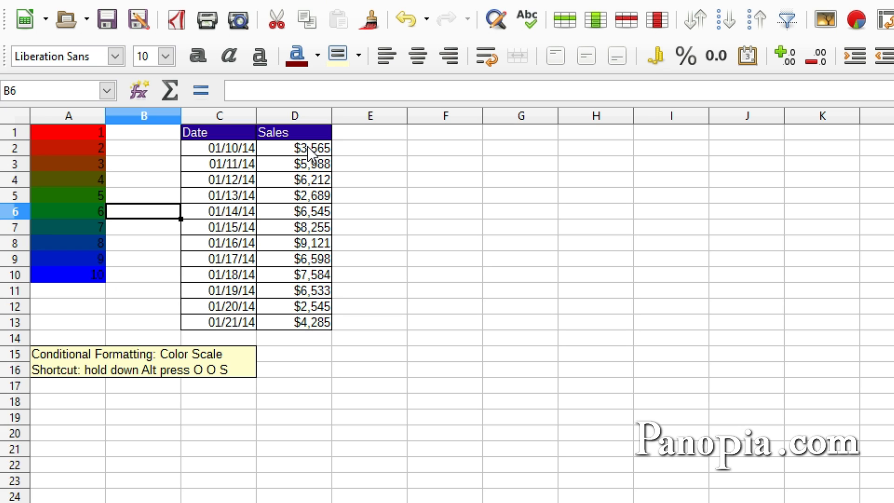
Step: Give Sales values D2:D13 a two-colour scale with Light green as the maximum colour
drag(305, 146, 304, 323)
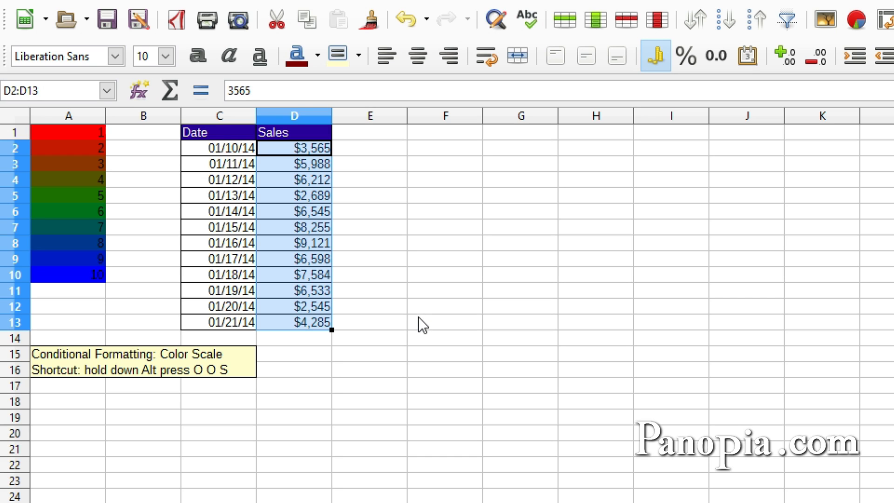
key(alt+o)
key(alt+o)
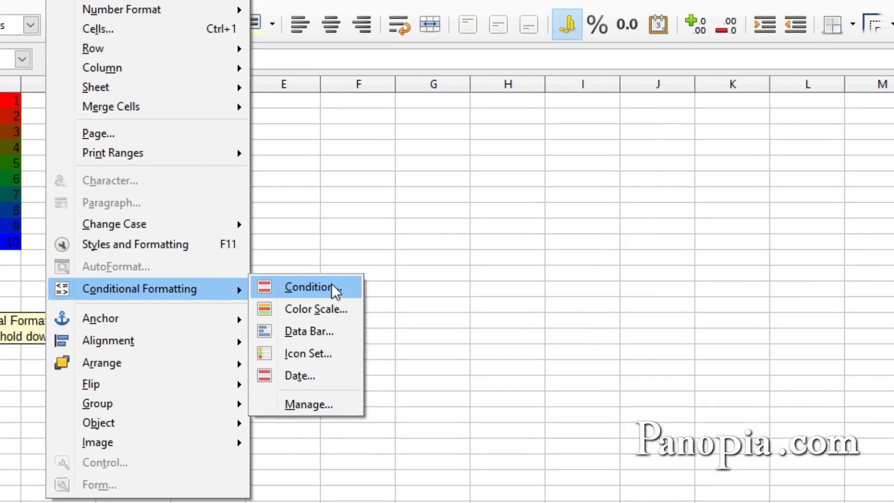
click(420, 322)
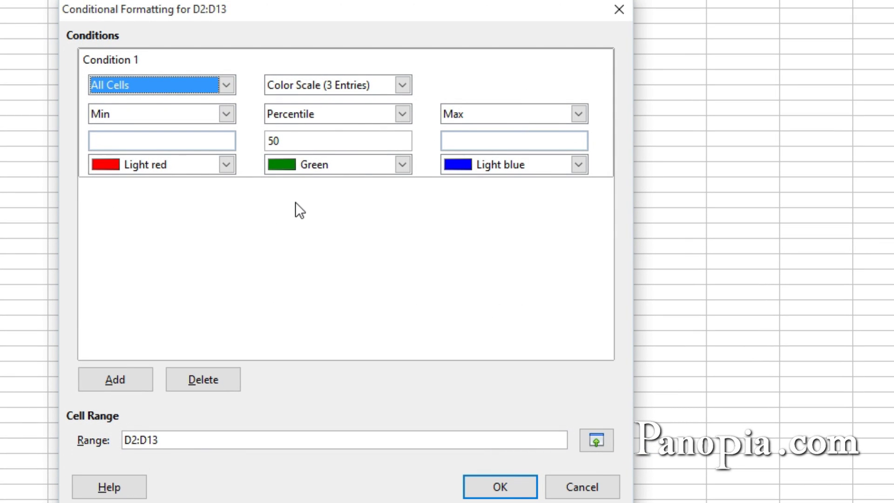
click(403, 82)
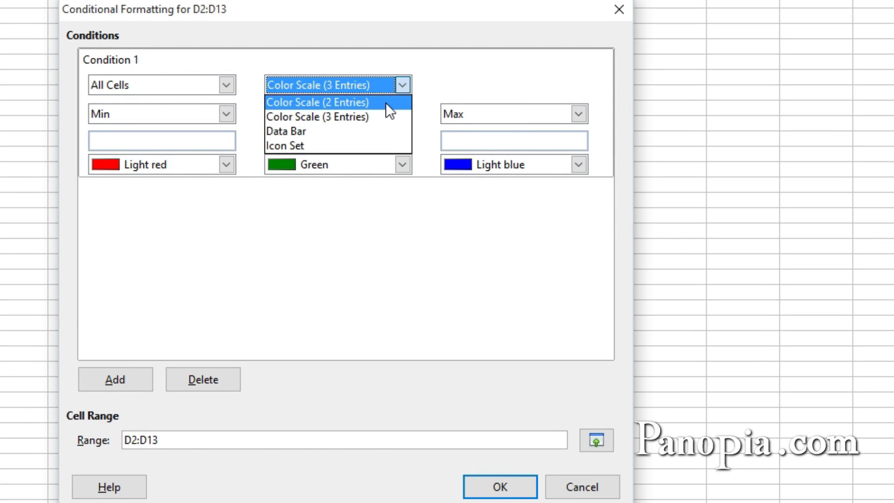
click(384, 100)
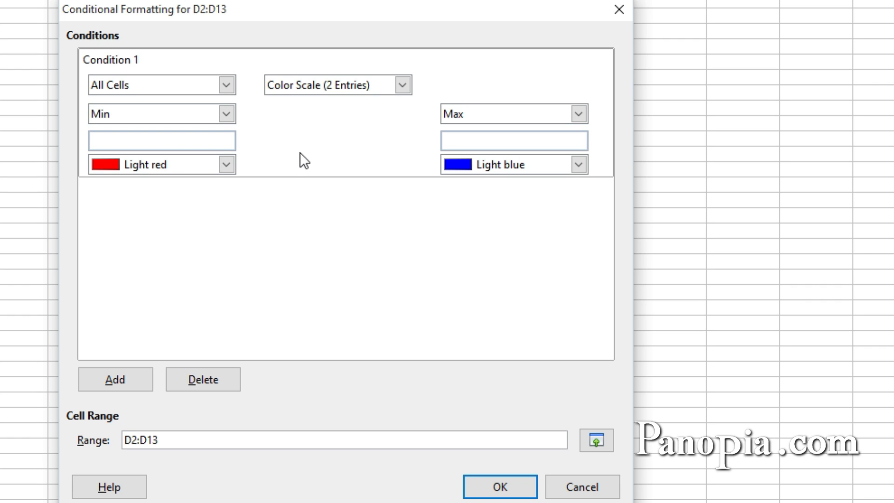
click(578, 165)
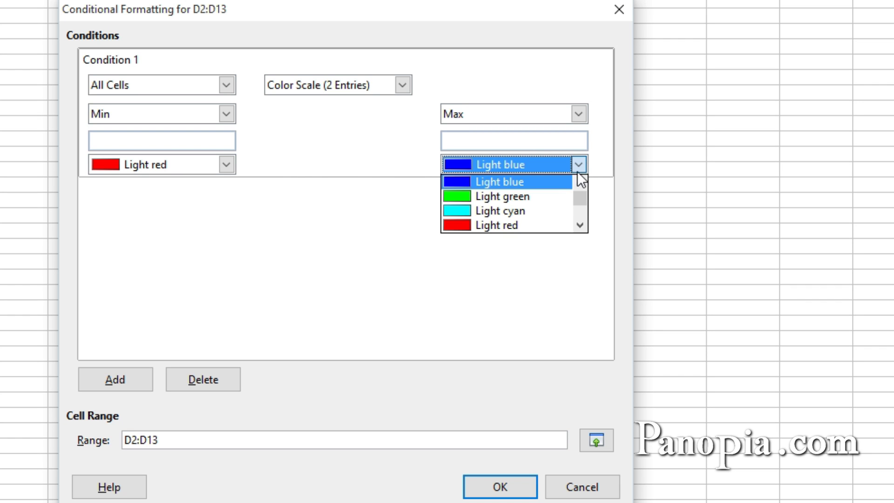
click(559, 196)
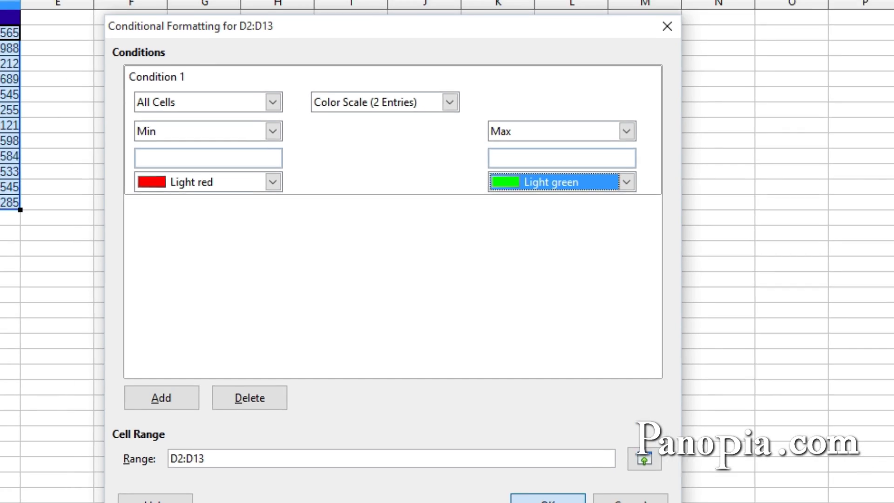
click(518, 484)
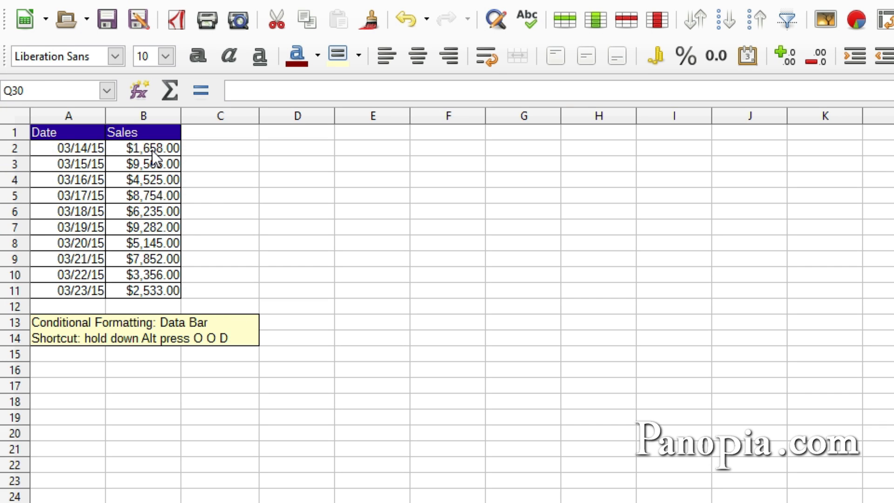
Step: Add default blue gradient data bars to the Sales values B2:B11
drag(152, 150, 159, 296)
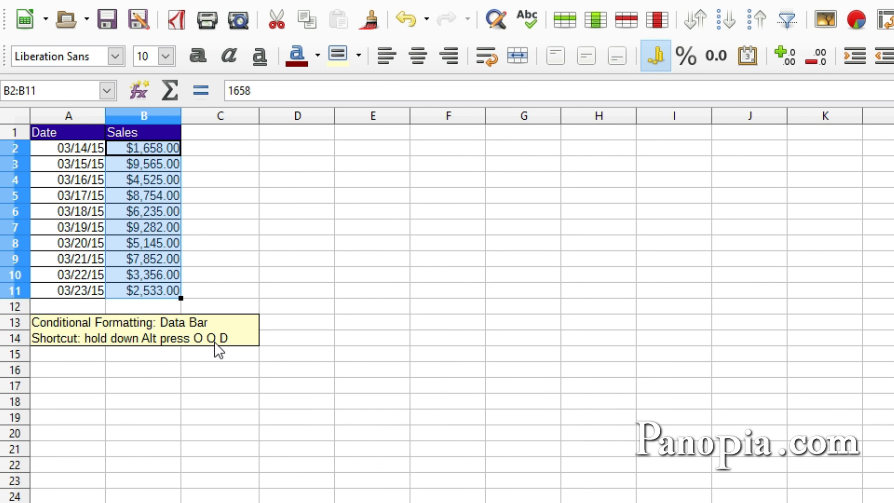
key(alt+o)
key(alt+o)
key(alt+d)
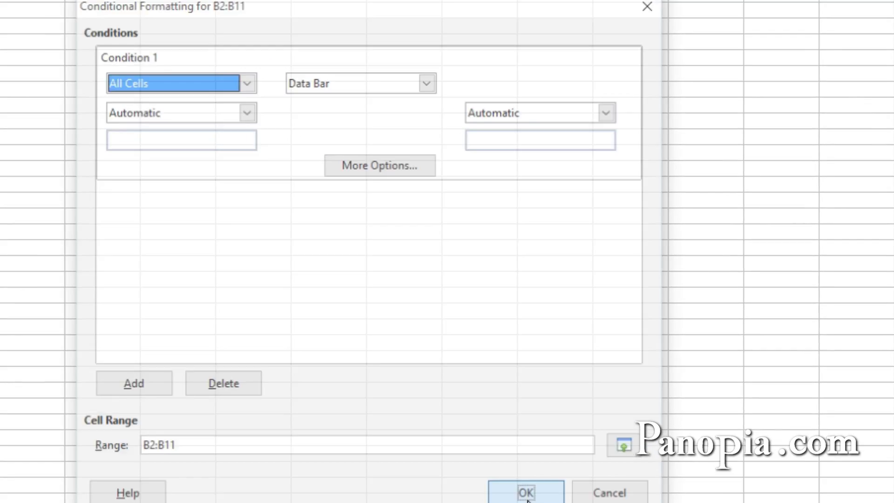
click(484, 485)
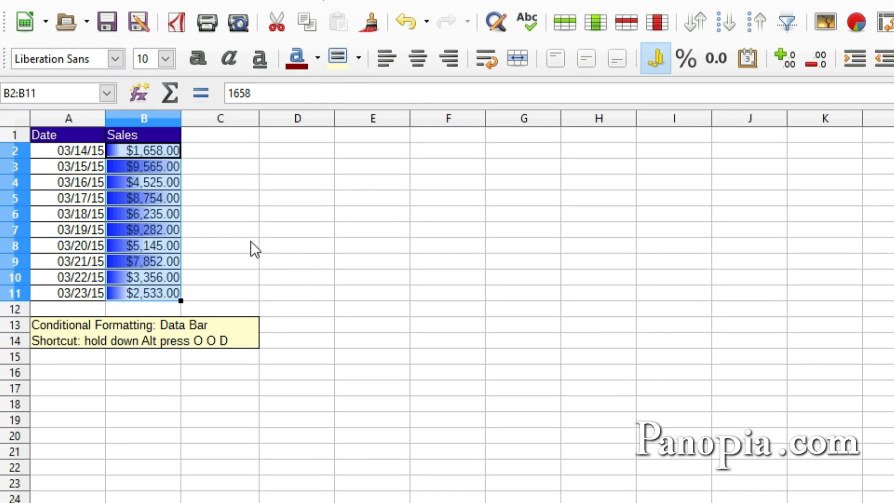
click(235, 231)
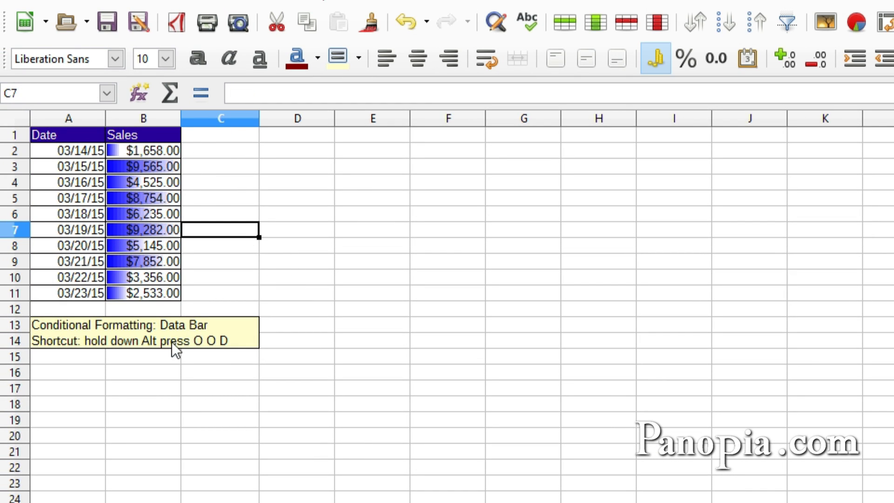
Step: Delete the B2:B11 DataBar entry in Manage Conditional Formatting so the Sales values show plain
click(206, 384)
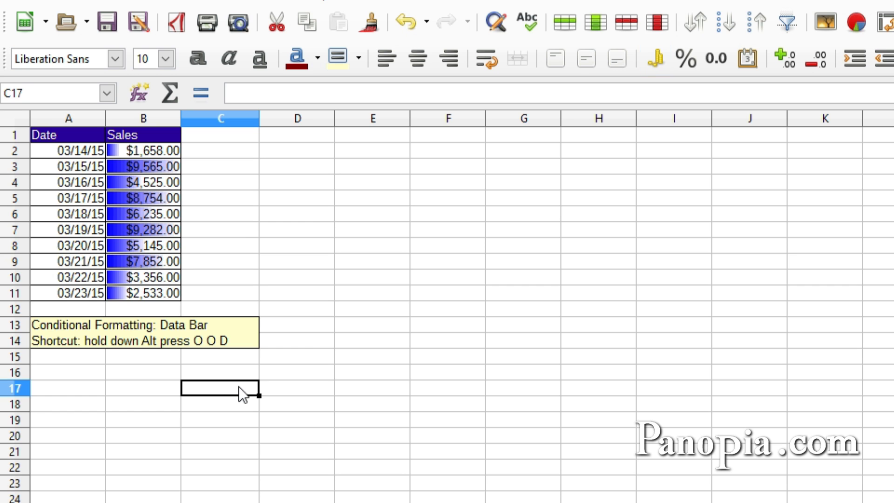
key(alt+o)
key(o)
key(m)
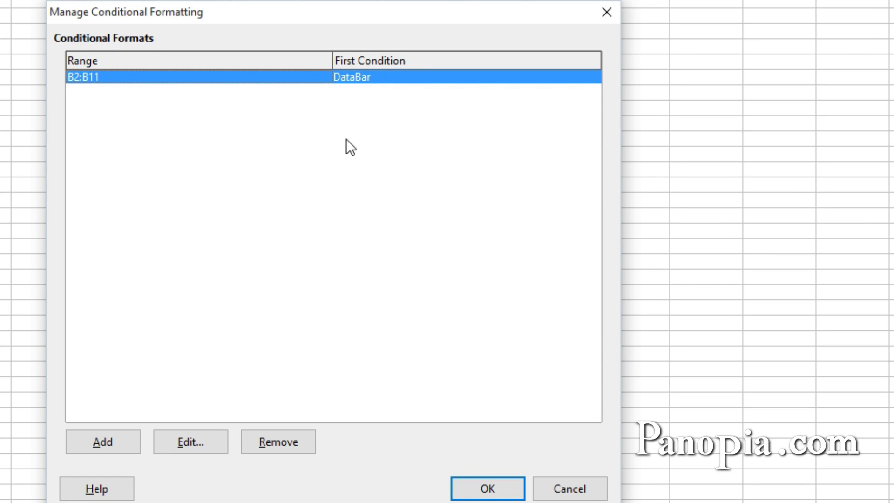
click(279, 446)
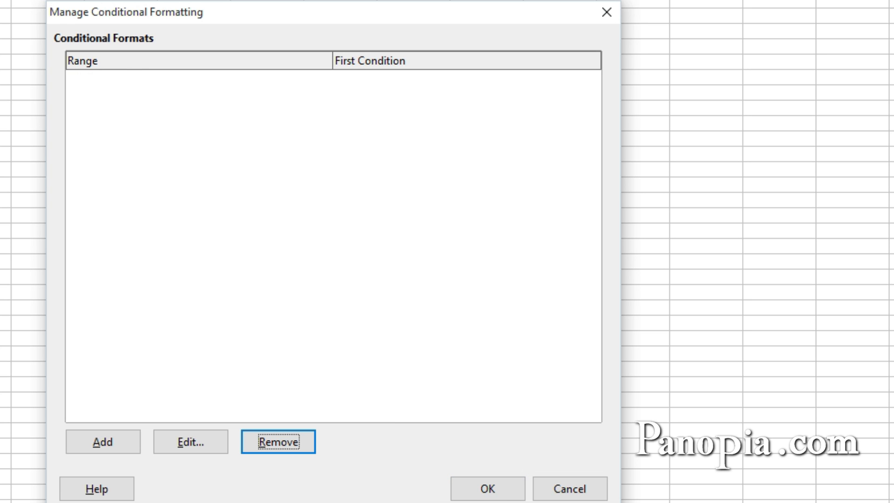
click(492, 492)
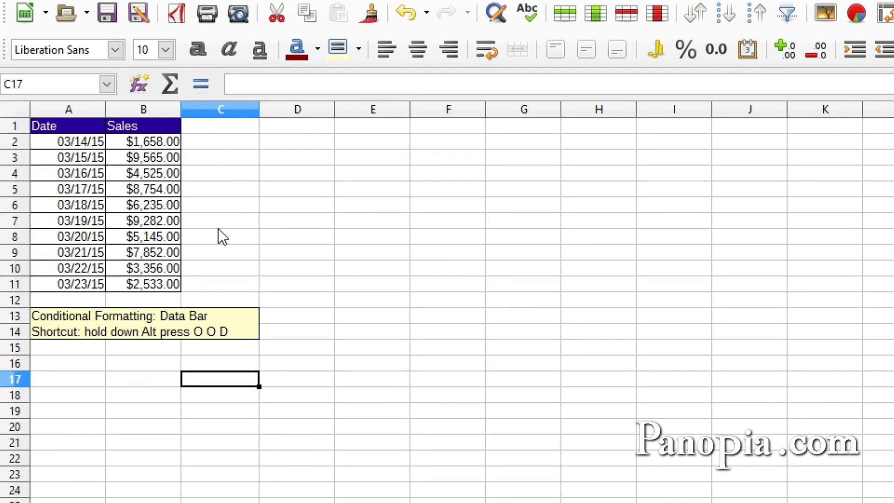
Step: Enter =B2 in C2 and fill it down to C11
click(215, 145)
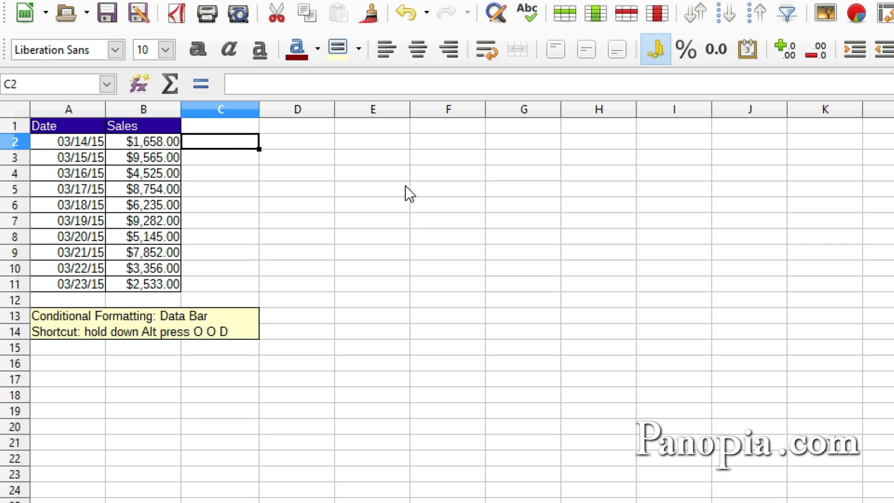
text(=b2)
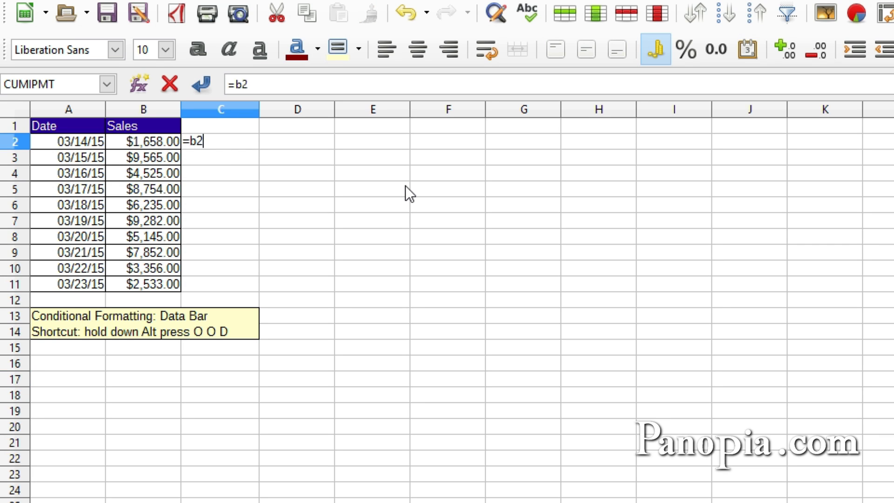
key(Return)
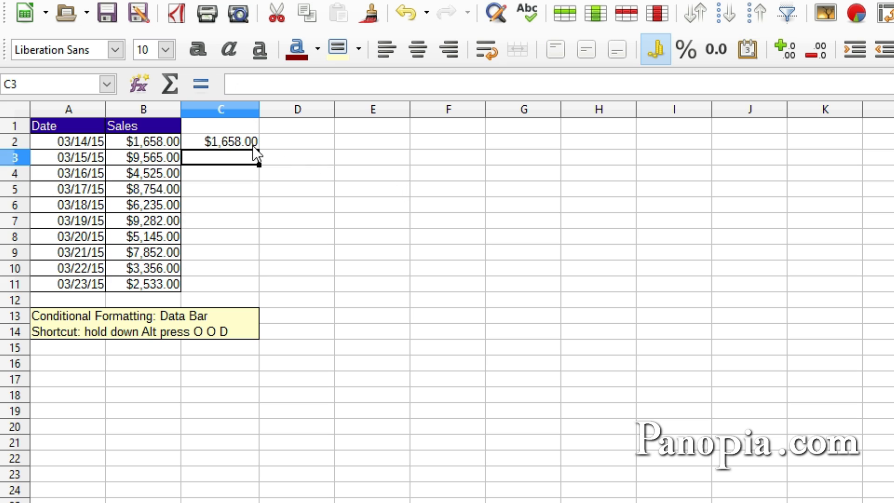
click(235, 140)
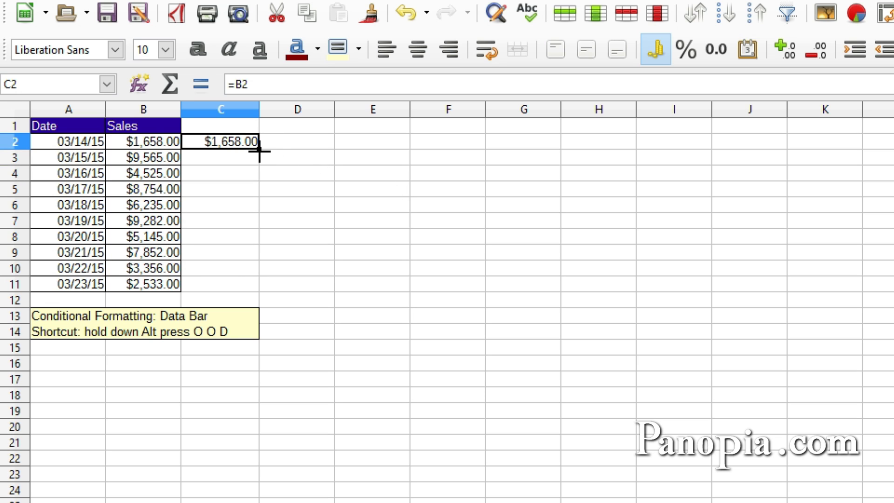
drag(259, 150, 251, 293)
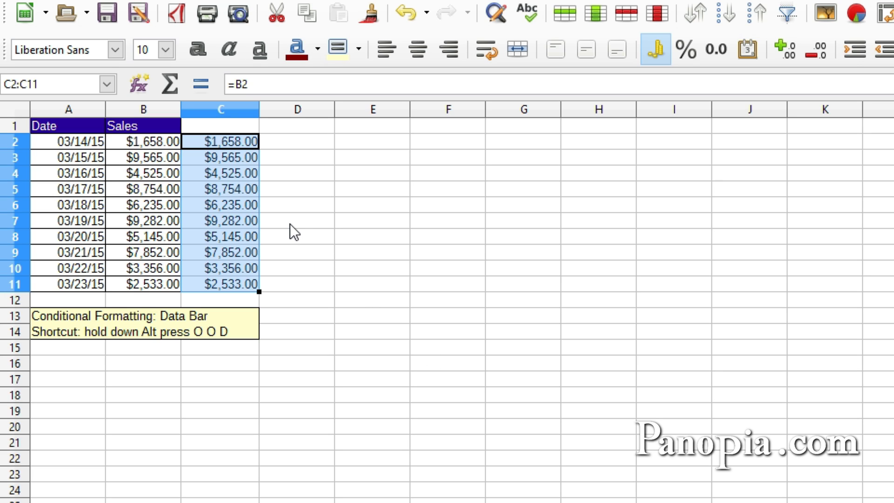
Step: Give C2:C11 gradient data bars with Display bar only ticked, hiding the numbers
key(alt+o)
key(o)
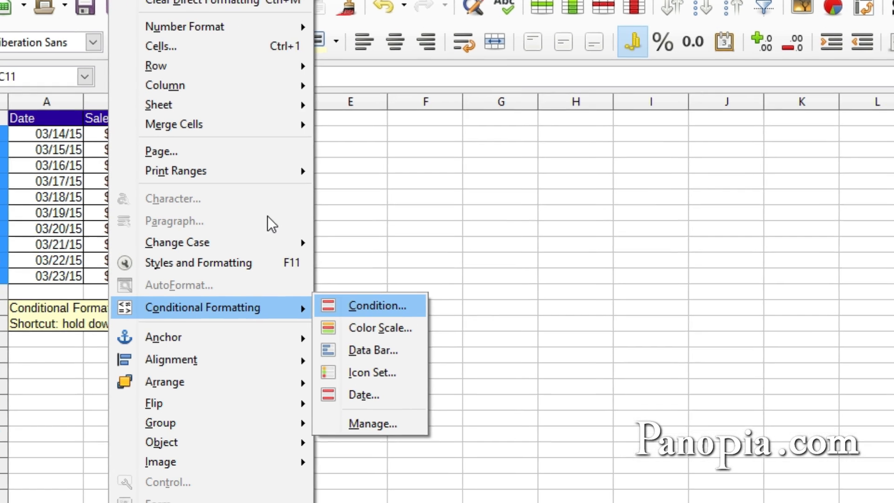
key(d)
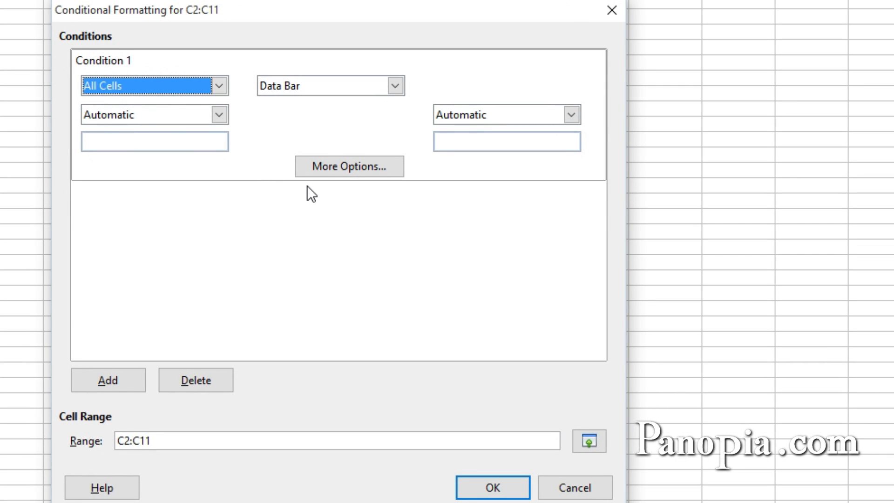
click(342, 174)
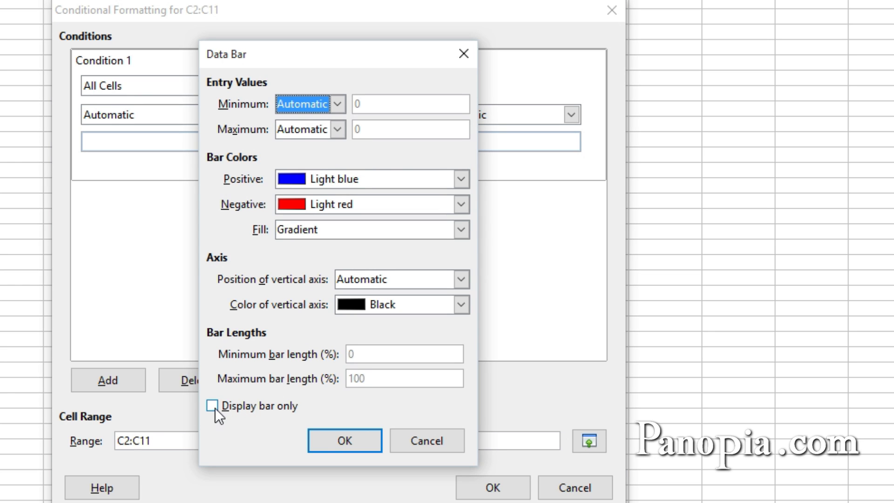
click(214, 407)
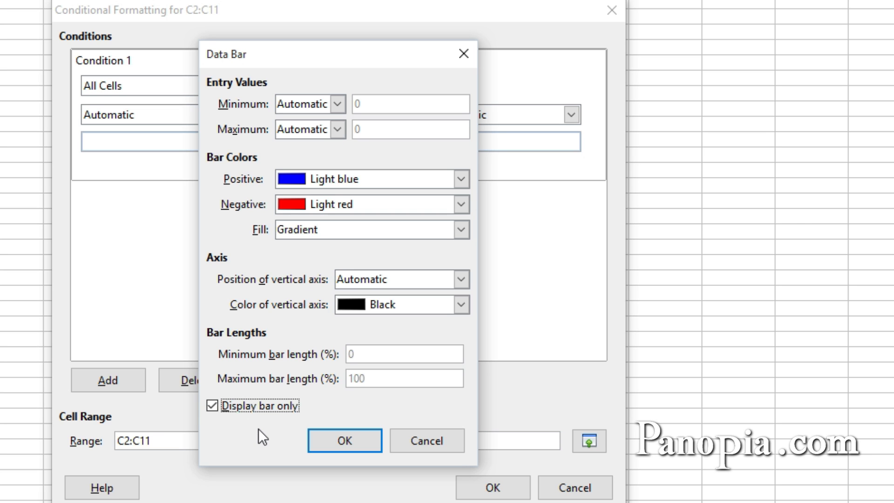
click(343, 438)
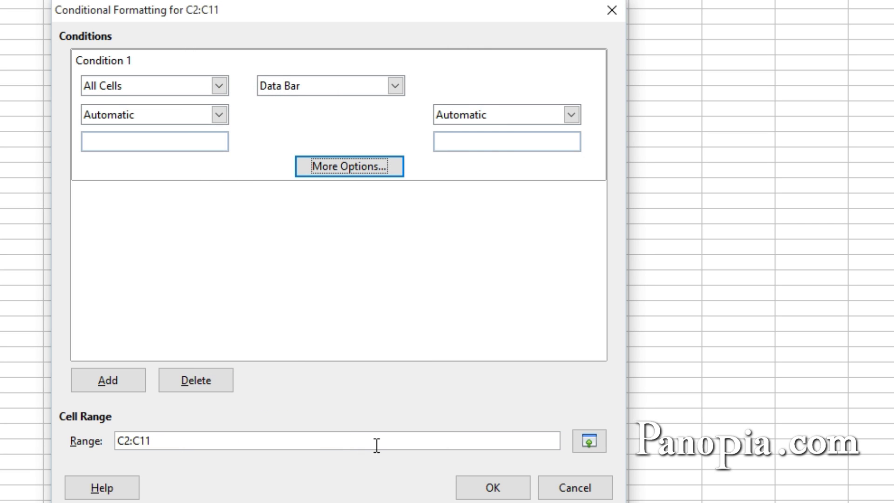
click(510, 489)
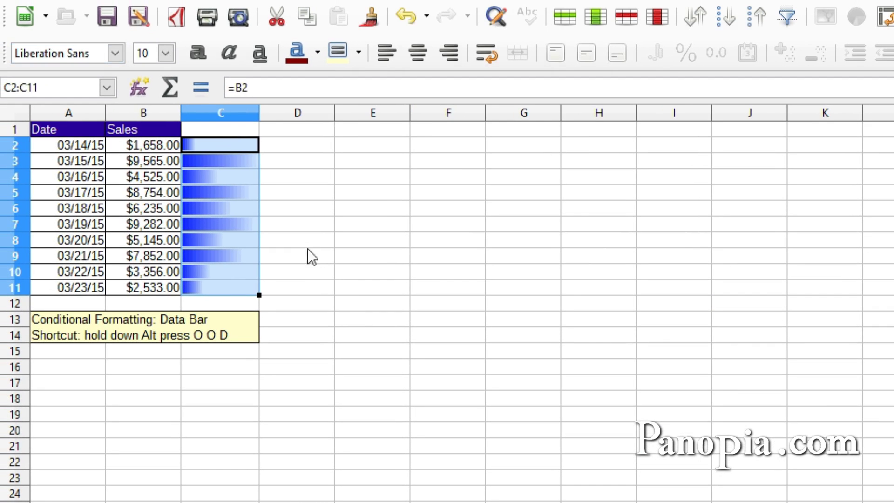
click(251, 223)
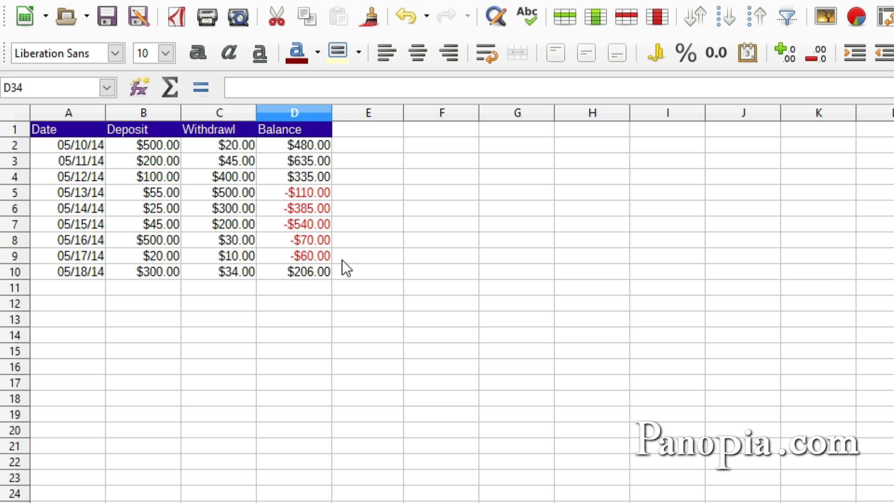
Step: Enter =D2 in E2 and fill it down to E10 to copy the Balance values
click(359, 149)
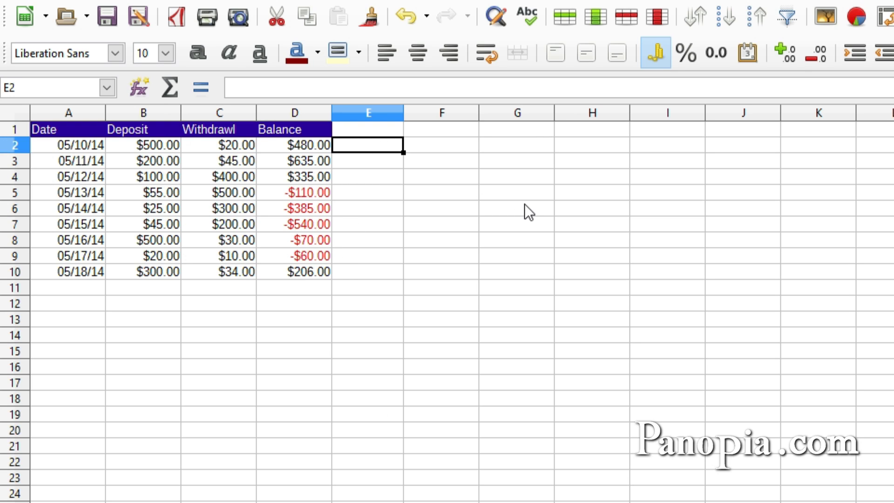
text(=)
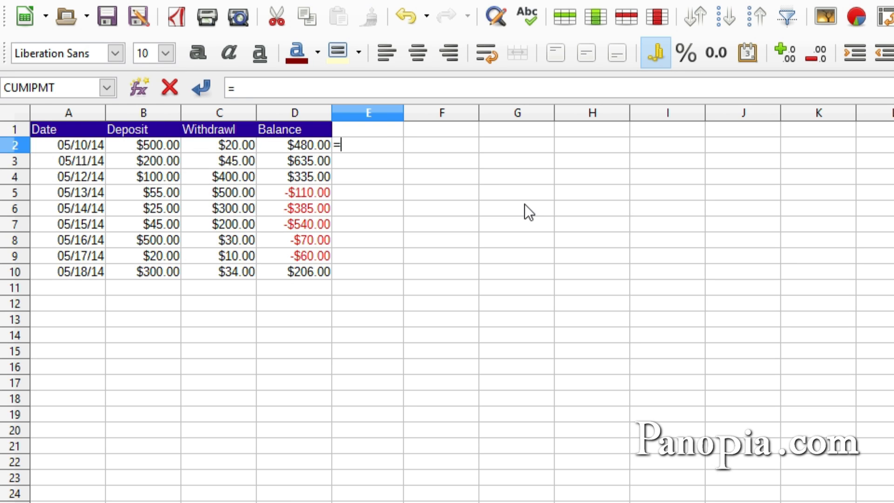
text(d2)
key(Return)
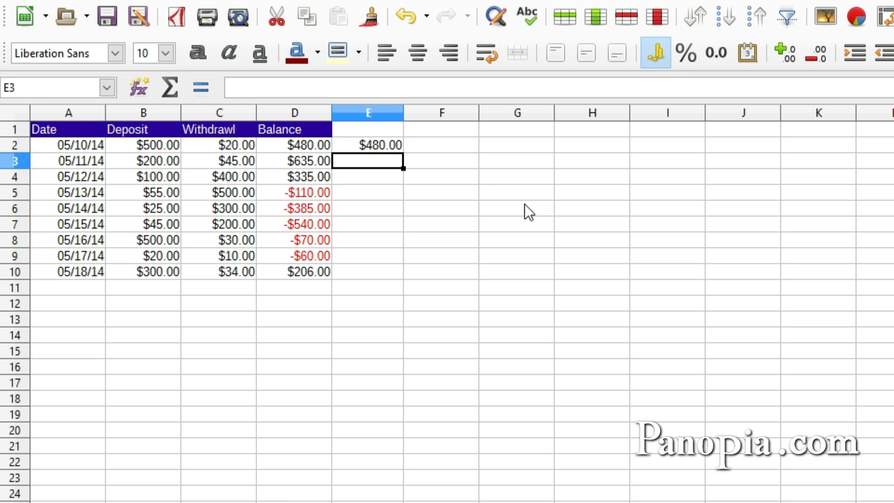
click(391, 140)
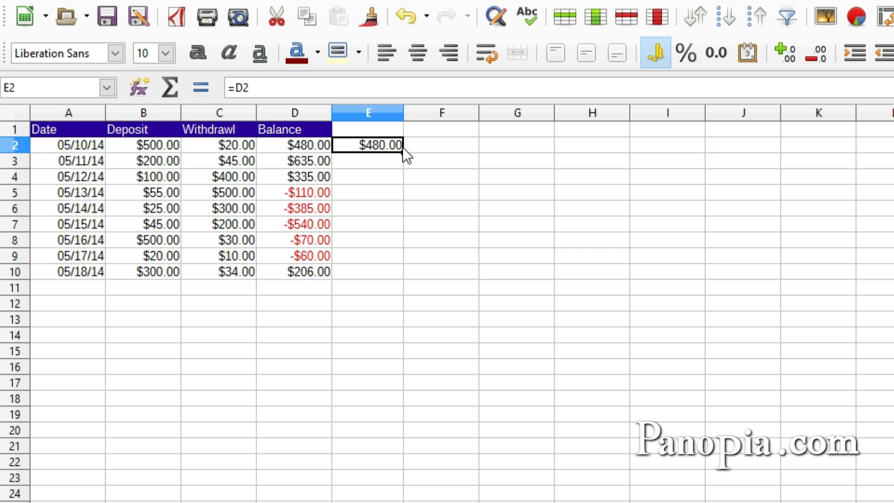
drag(403, 152, 401, 279)
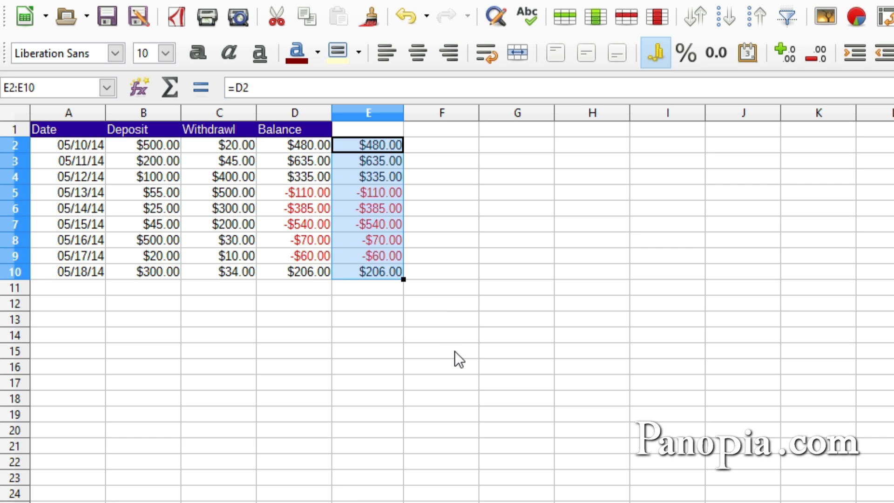
Step: Give E2:E10 bar-only data bars with solid Fill Color and light green positive bars
key(alt+o)
key(n)
key(d)
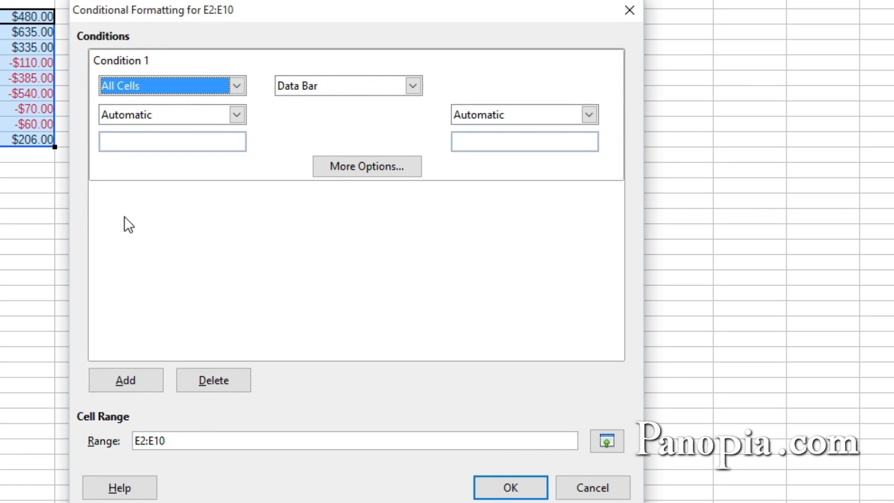
click(336, 175)
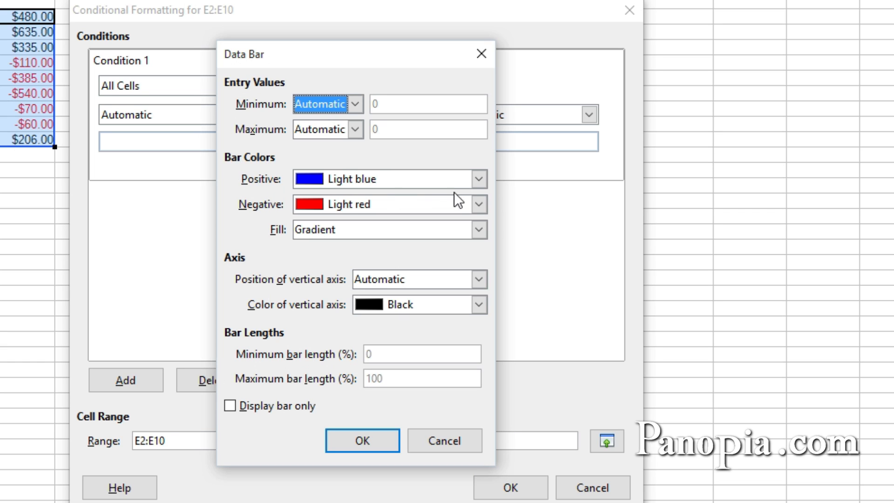
click(477, 181)
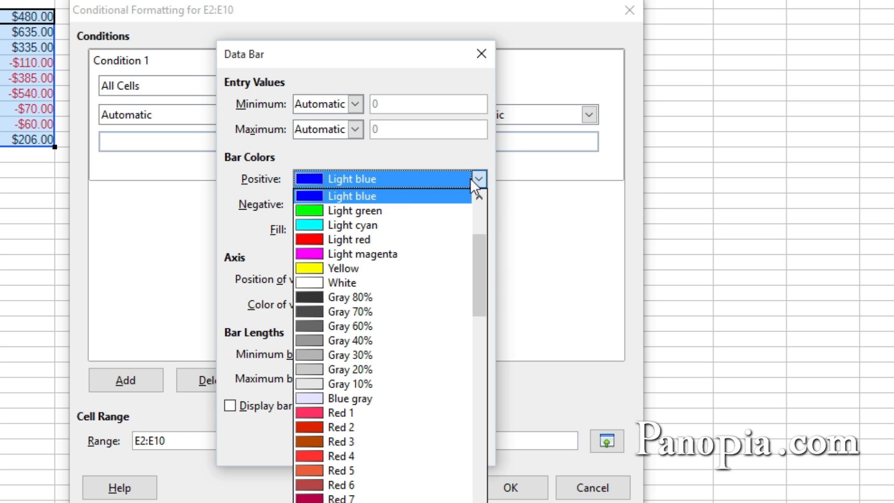
click(434, 210)
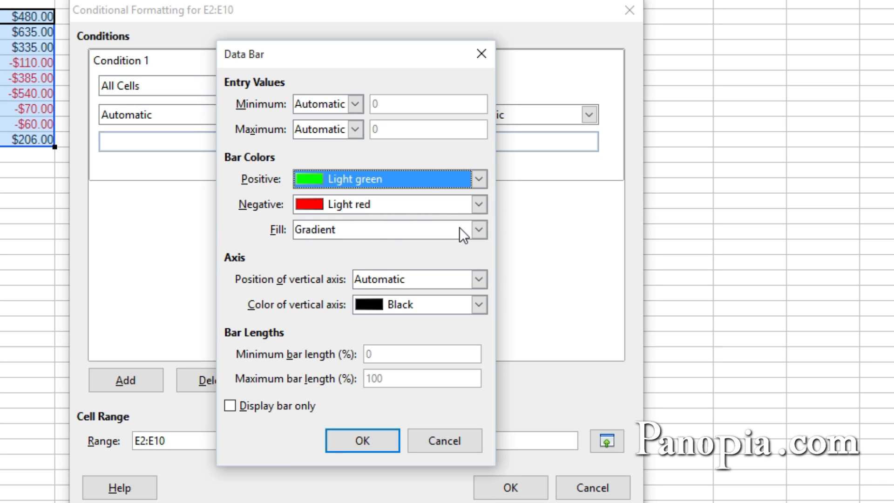
click(474, 231)
click(456, 245)
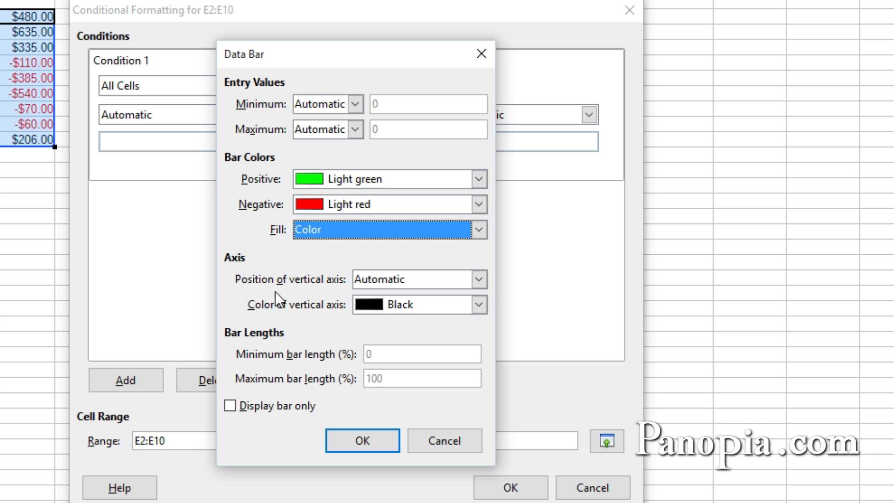
click(230, 407)
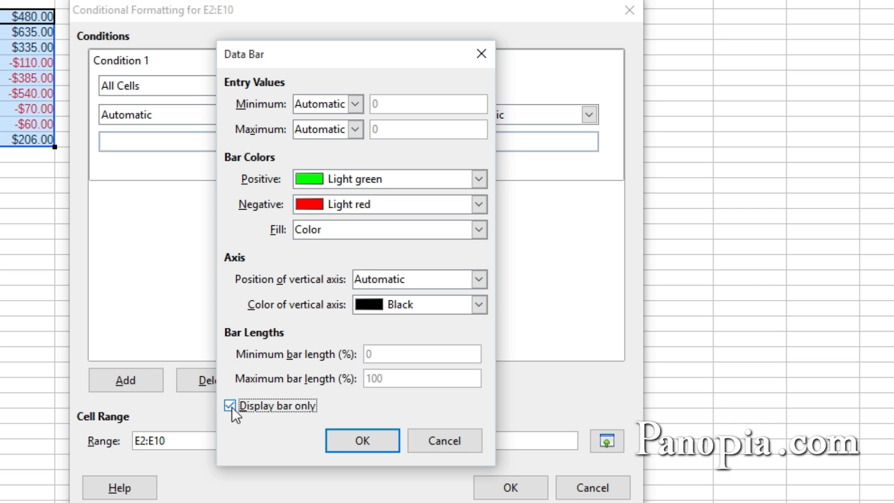
click(359, 439)
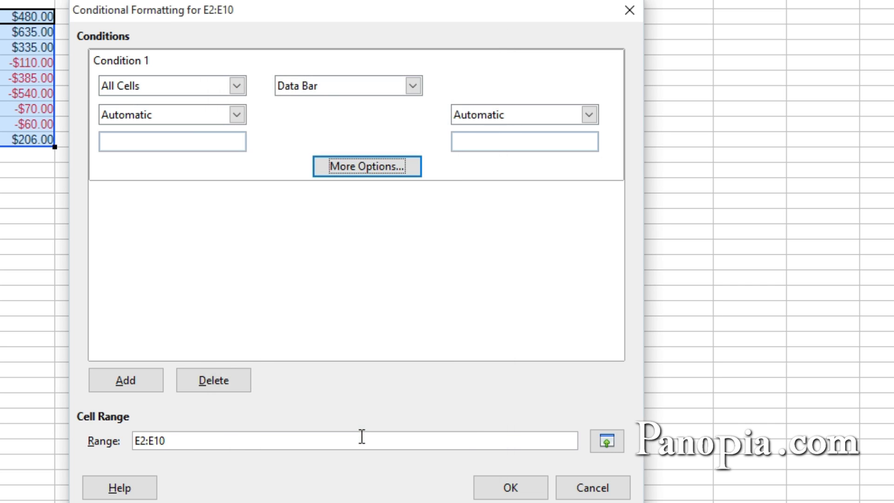
click(509, 488)
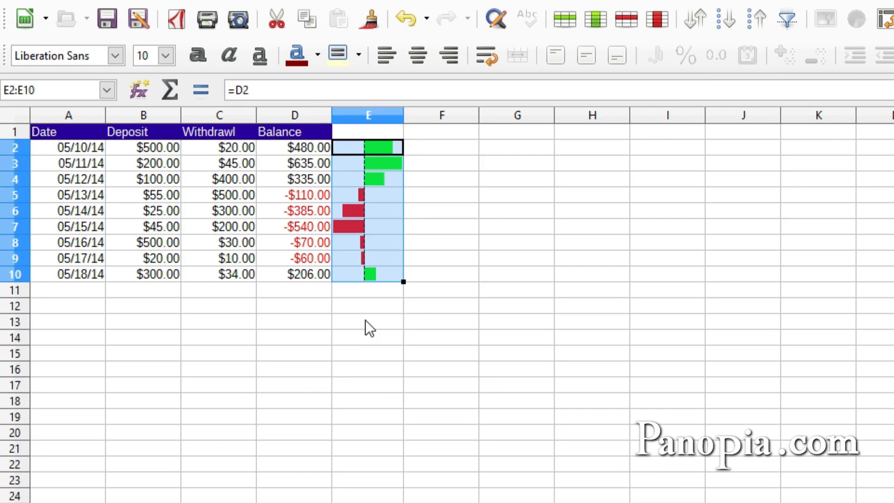
click(227, 269)
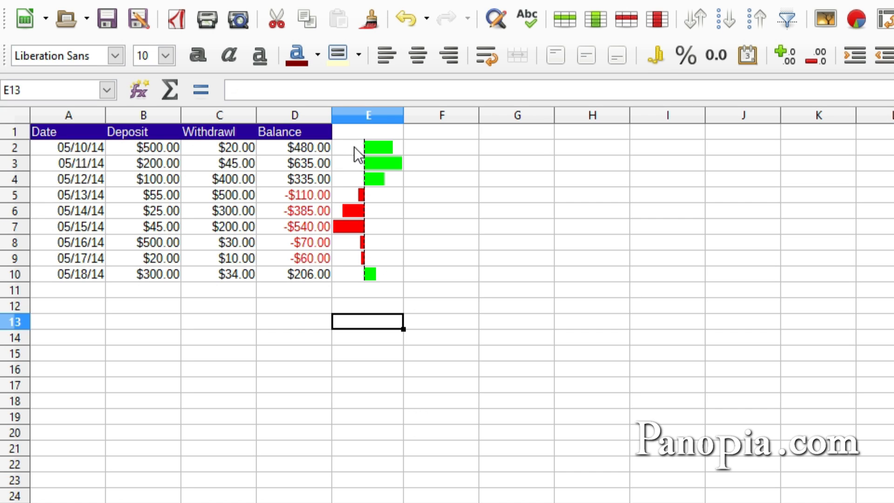
Step: Widen column E so its data bars become longer
drag(403, 115, 471, 114)
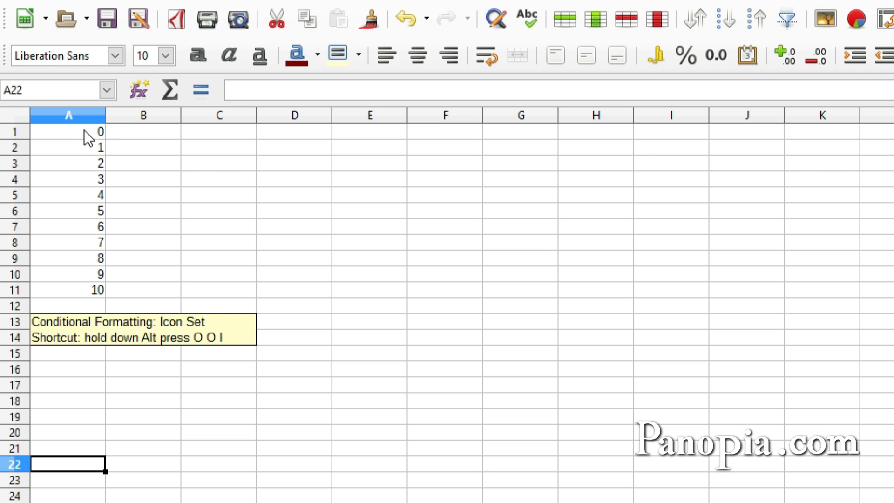
Step: Select A1:A11 and start an icon set rule using 3 Arrows
drag(84, 130, 82, 295)
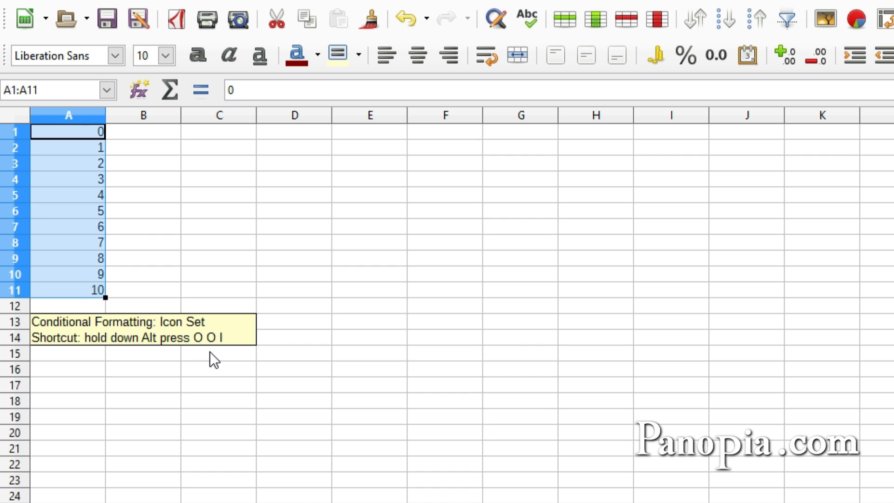
key(alt+o)
key(alt+o)
key(alt+i)
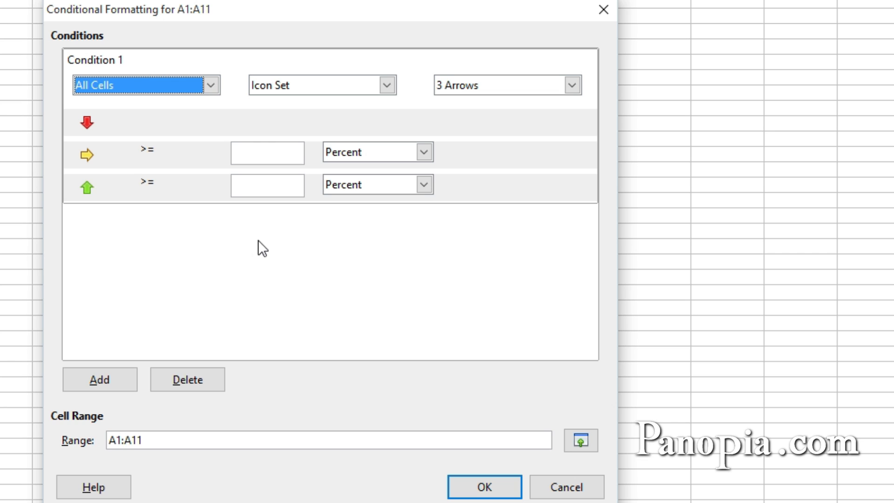
click(568, 85)
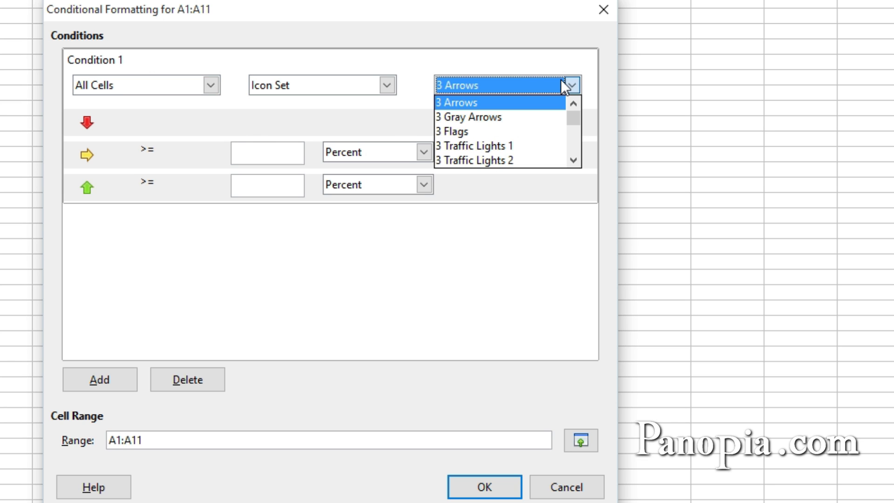
drag(576, 112, 571, 147)
click(506, 80)
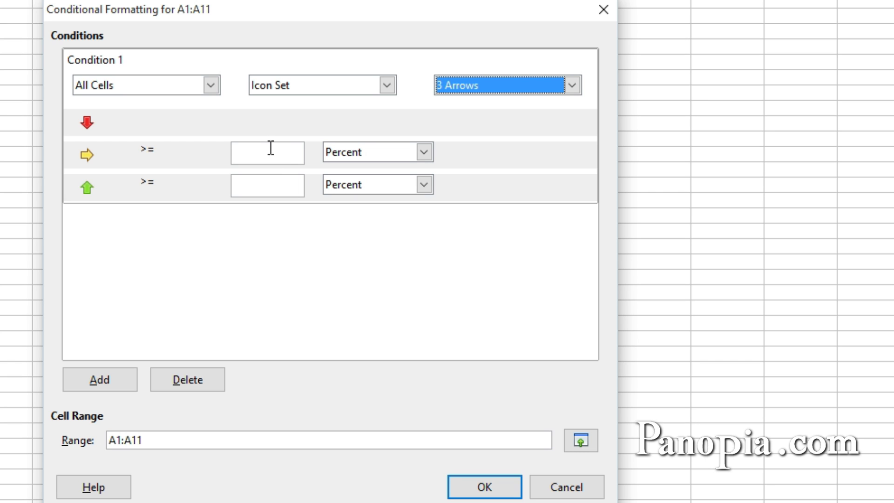
Step: Set the arrow thresholds to 20 and 70 Percent and apply the icons
click(425, 151)
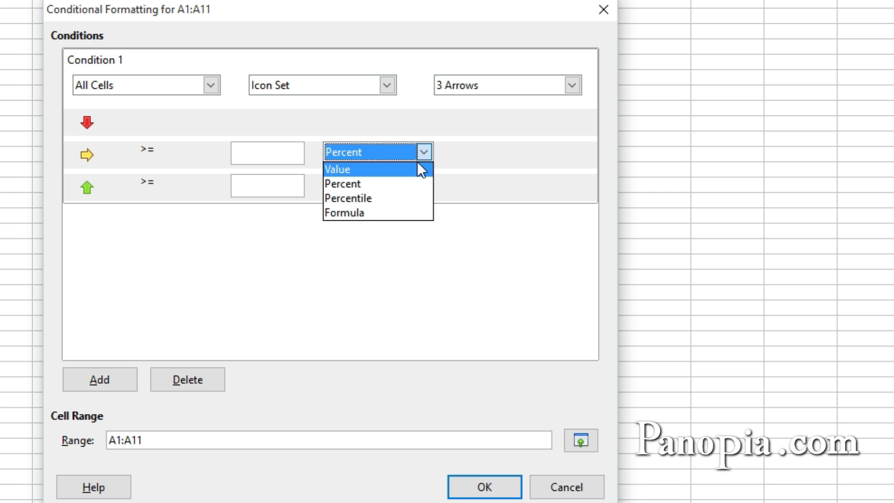
click(363, 153)
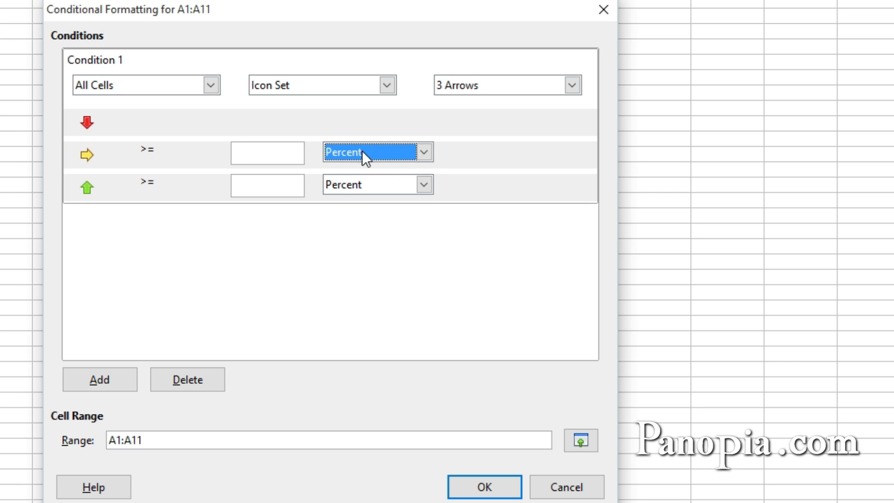
click(263, 154)
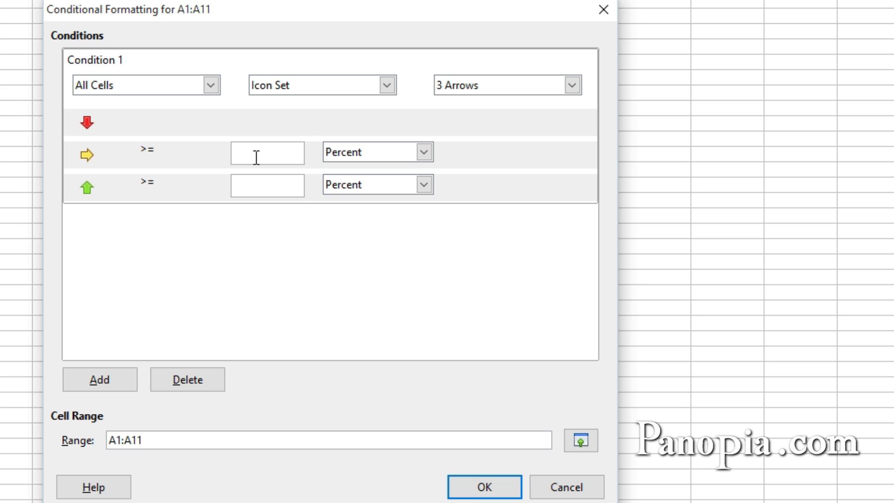
text(20)
click(259, 185)
text(70)
click(465, 486)
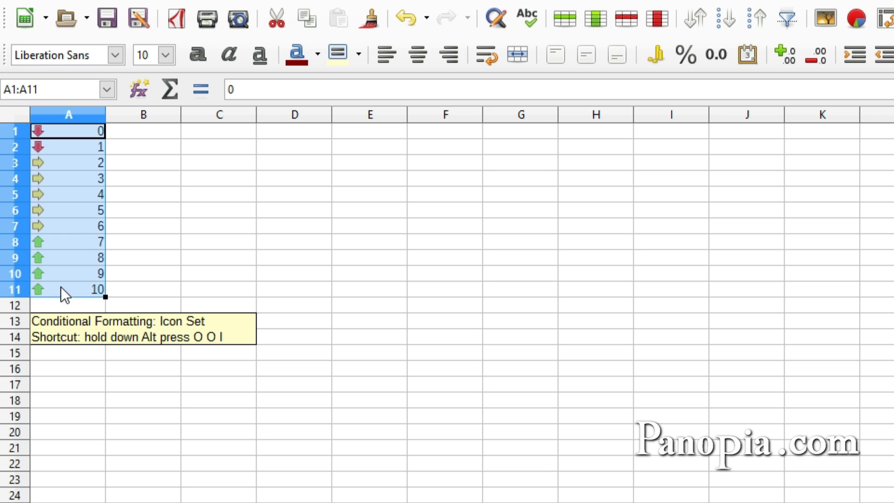
Step: Select the Sales figures B2:B12 on the Sales sheet
click(172, 247)
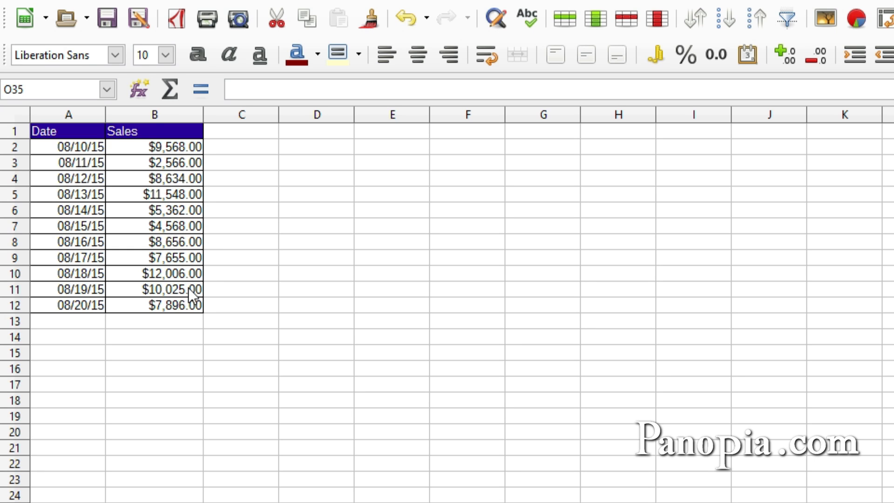
drag(164, 144, 173, 305)
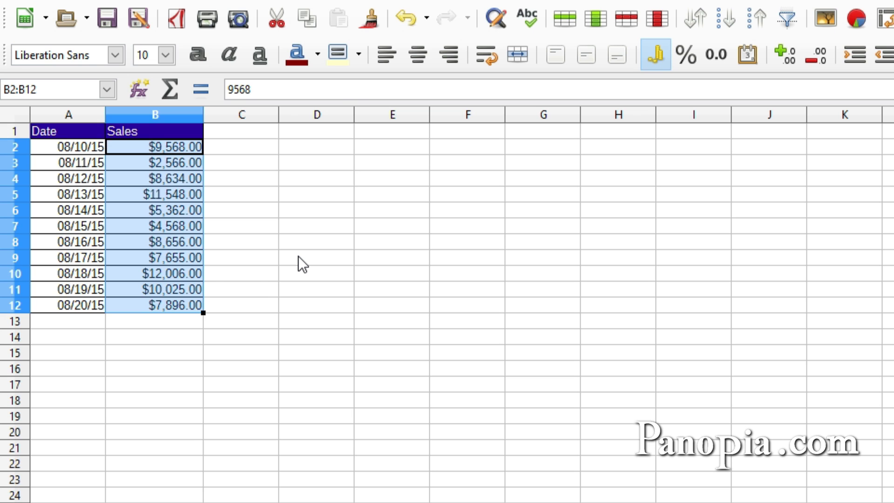
Step: Start an icon set rule on the Sales figures with the yellow threshold at Value 5000
key(alt+o)
key(d)
key(i)
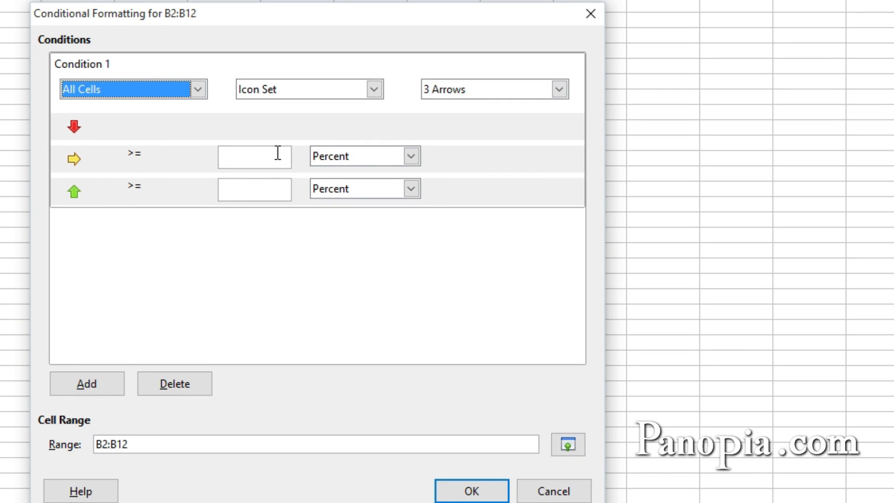
click(255, 159)
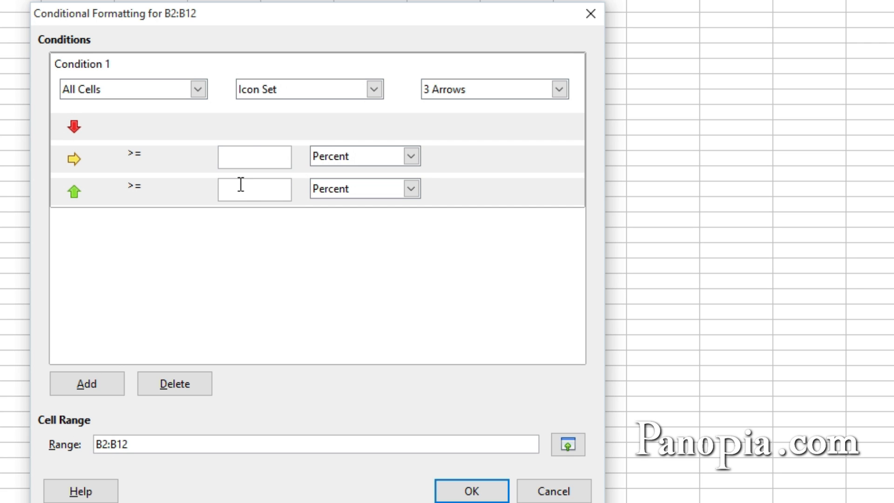
text(5000)
click(410, 157)
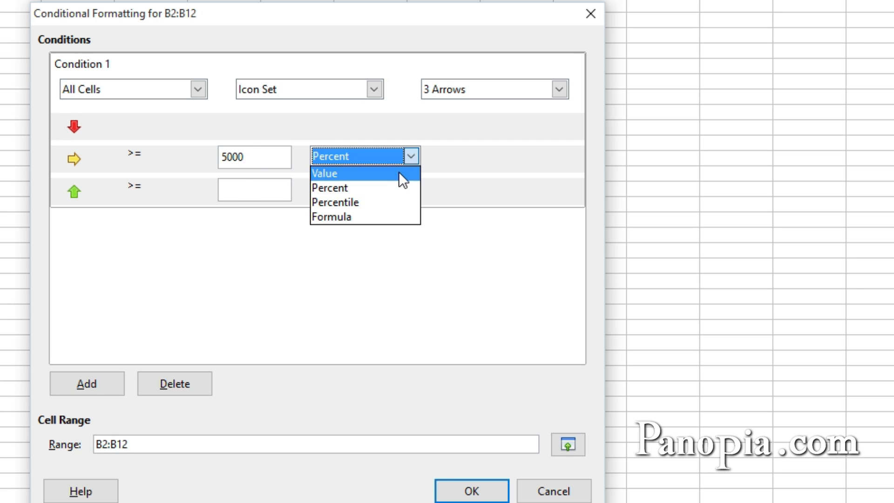
click(399, 173)
Step: Set the green arrow threshold to Value 10000 and apply the arrows
click(261, 187)
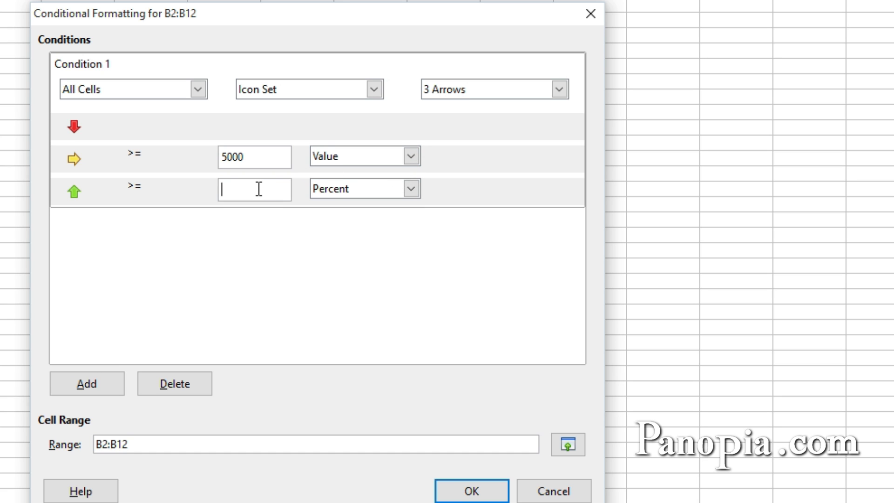
text(10000)
click(410, 190)
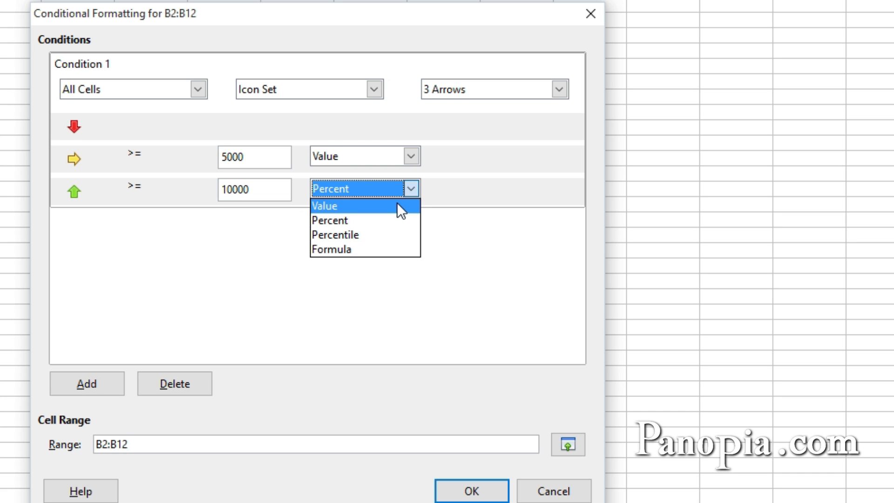
click(395, 206)
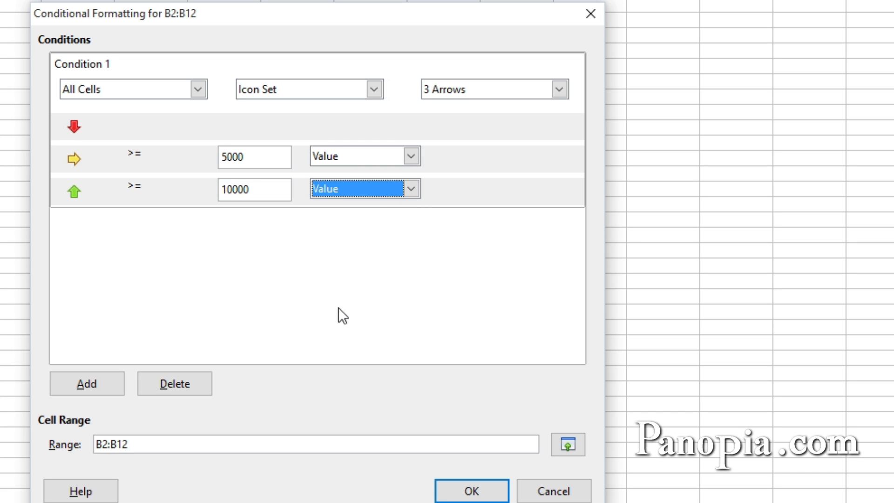
click(474, 490)
click(235, 206)
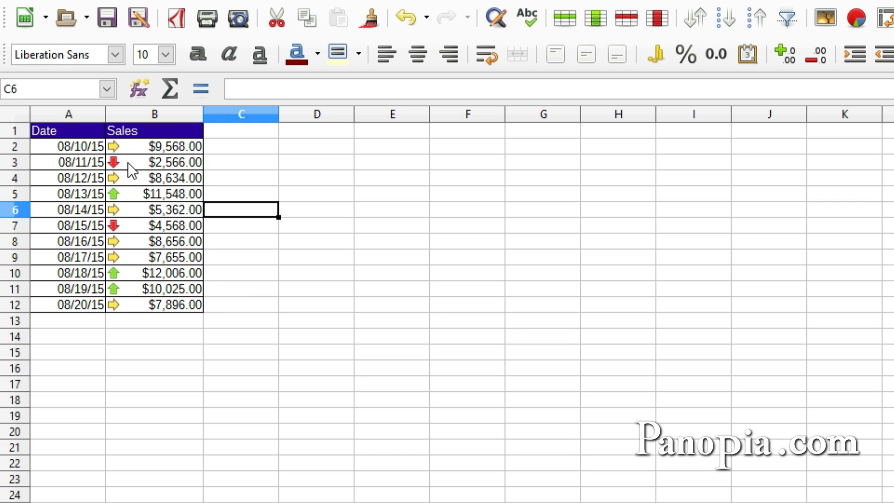
click(247, 351)
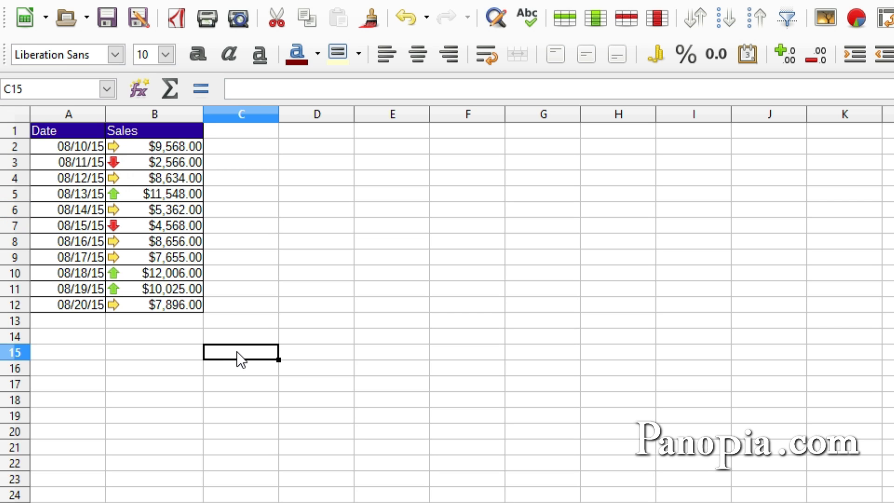